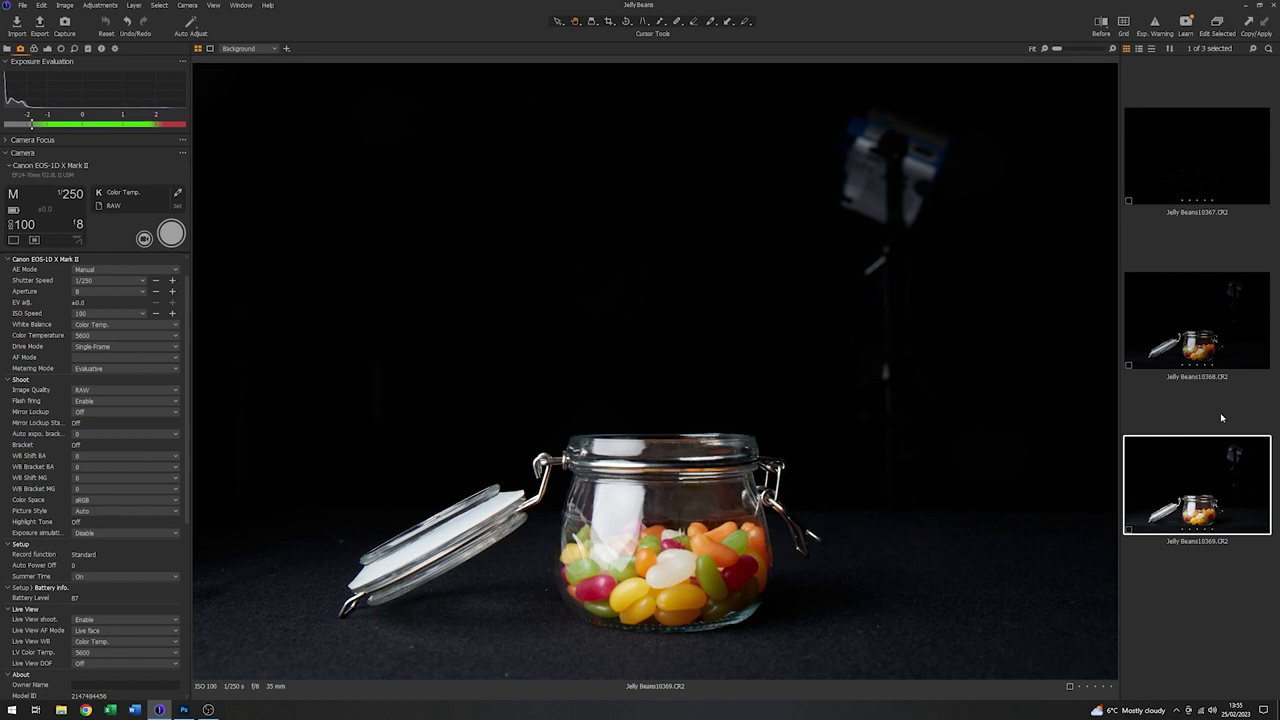
Compare shots 10368 and 10369, then take a new tethered shot, Jelly Beans10370
left_click(1208, 340)
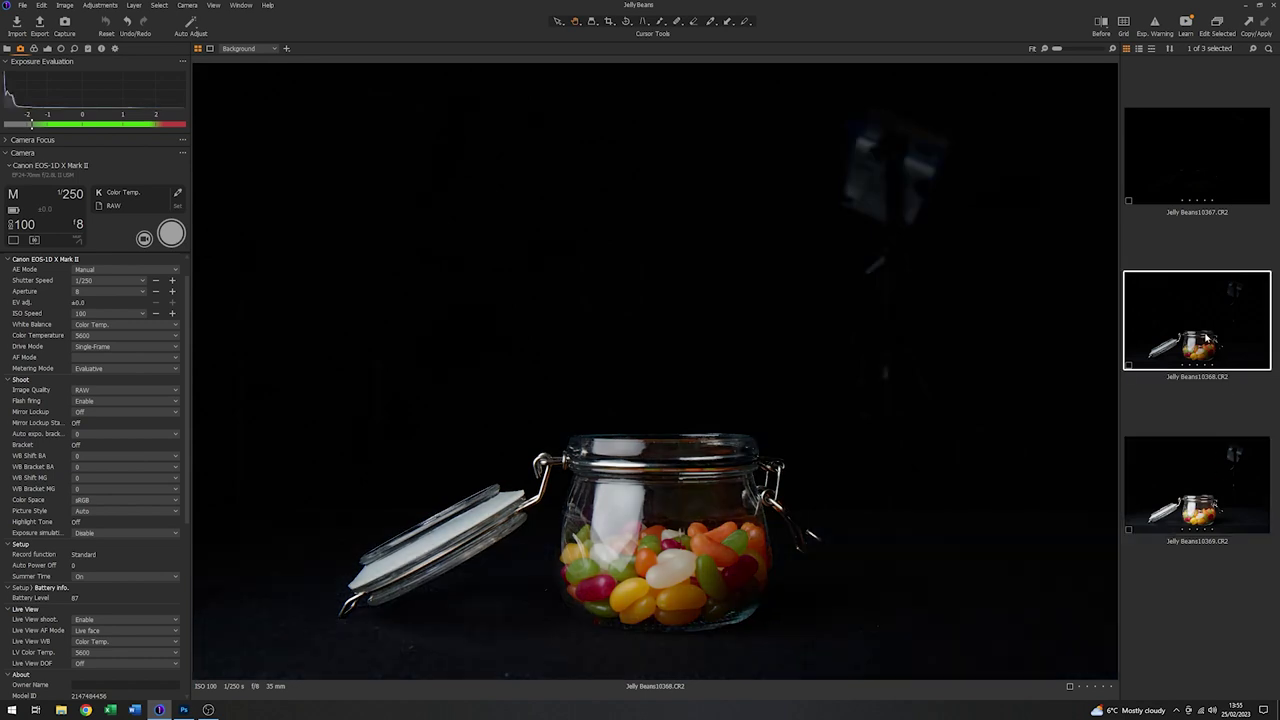
left_click(1200, 477)
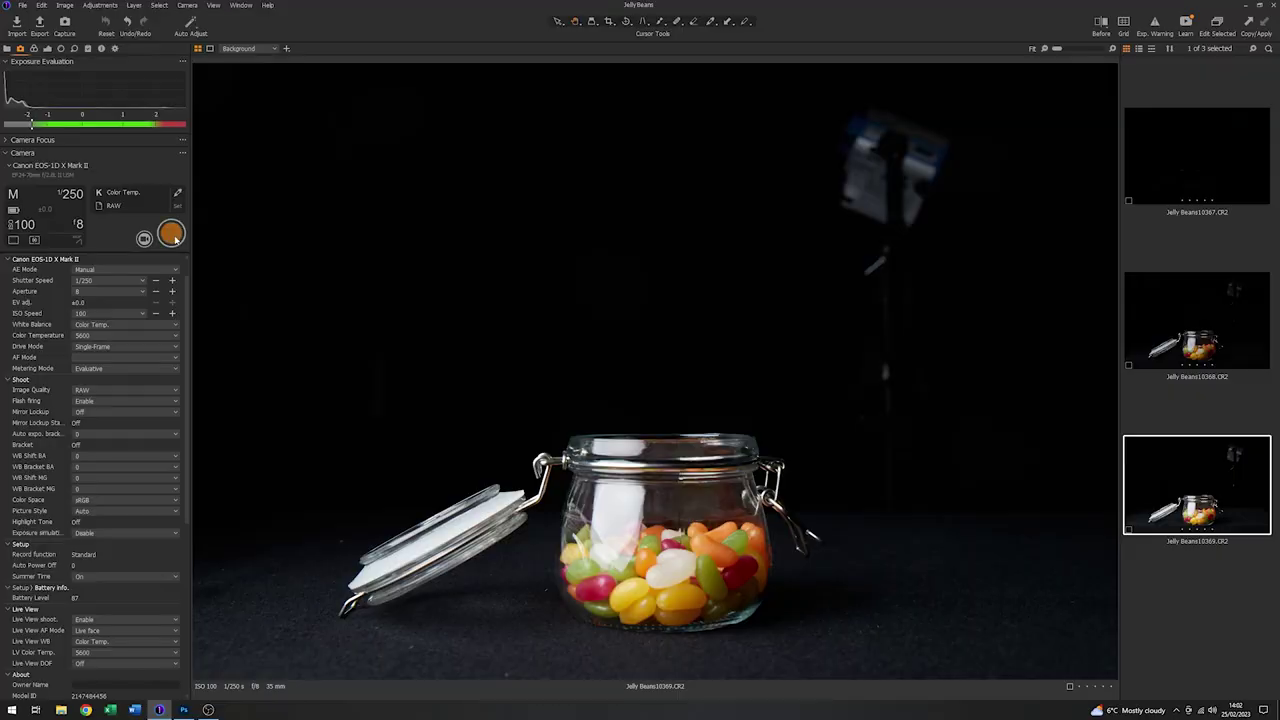
left_click(172, 236)
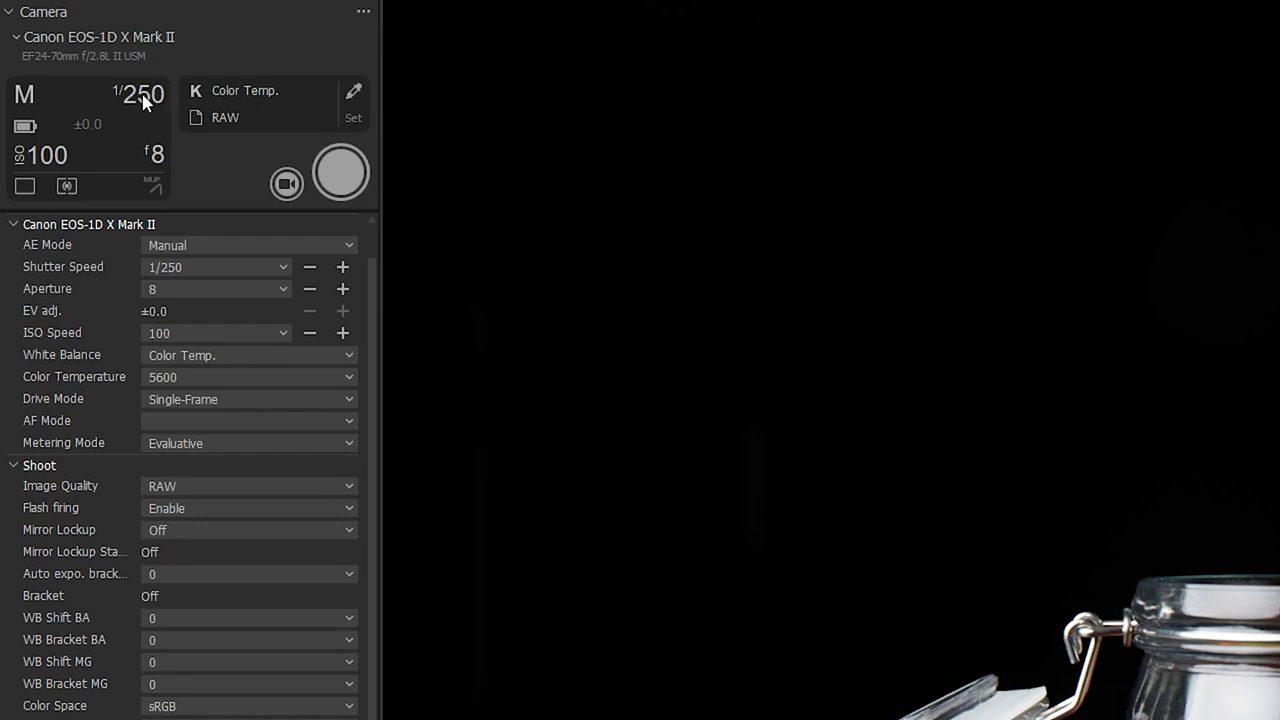
Change the tethered camera's shutter speed from 1/250 to 1/30
left_click(145, 102)
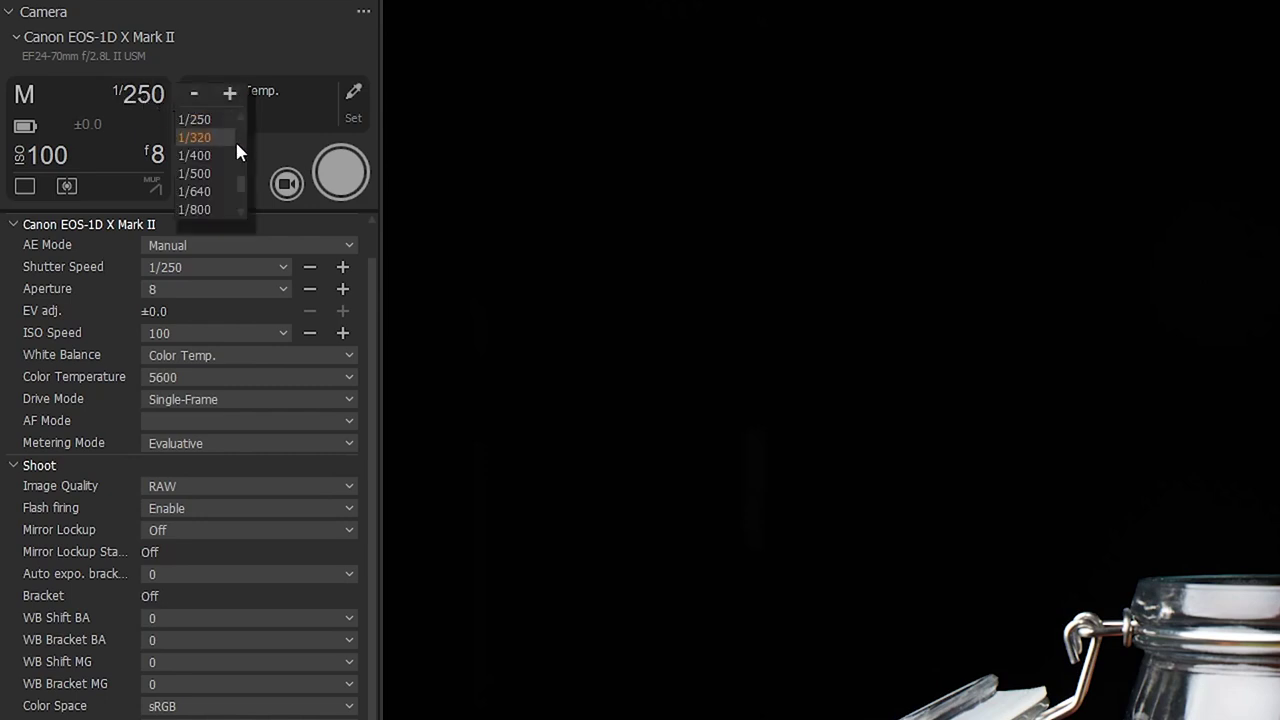
scroll(240, 190, "up", 2)
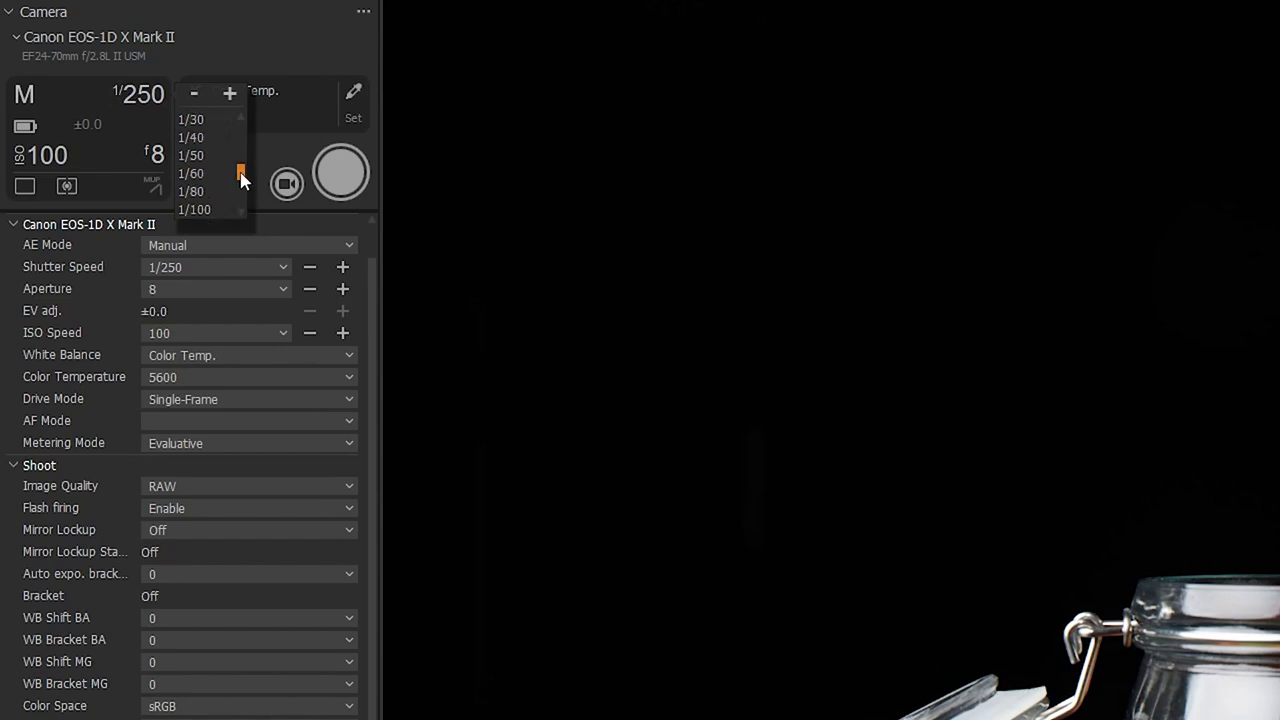
left_click(206, 119)
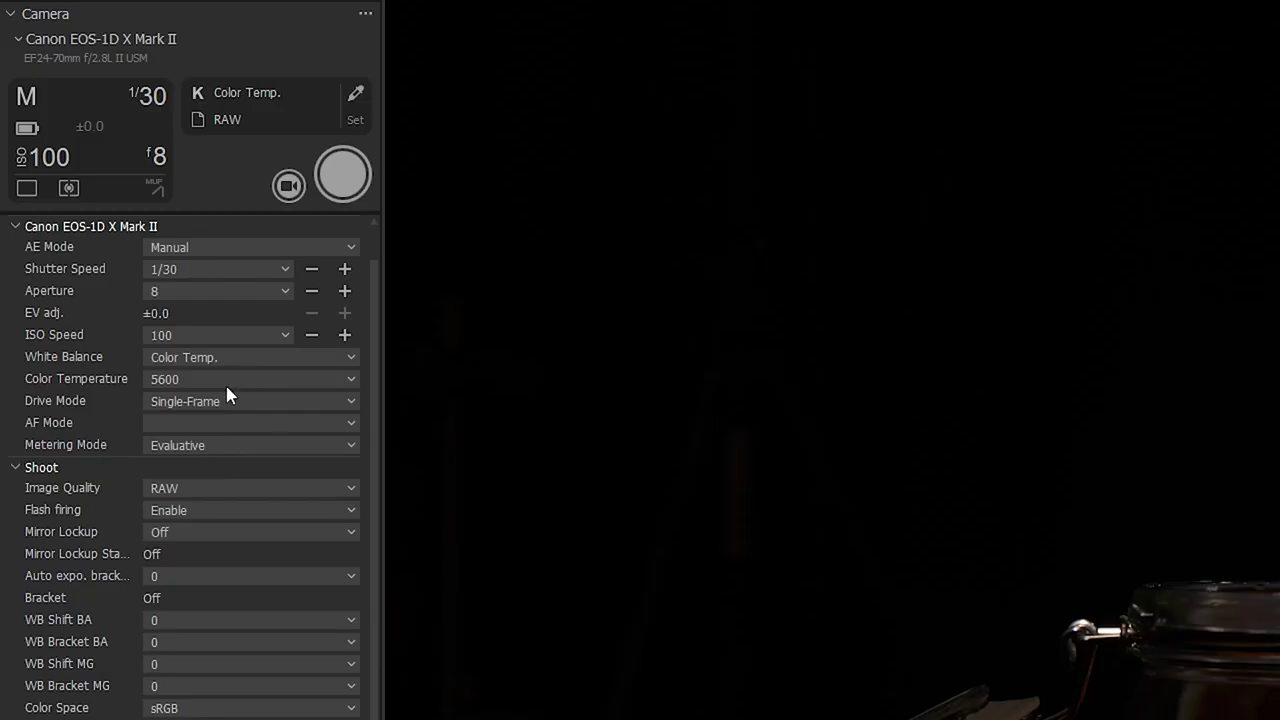
Switch the camera's drive mode to High-Speed Continuous
left_click(335, 401)
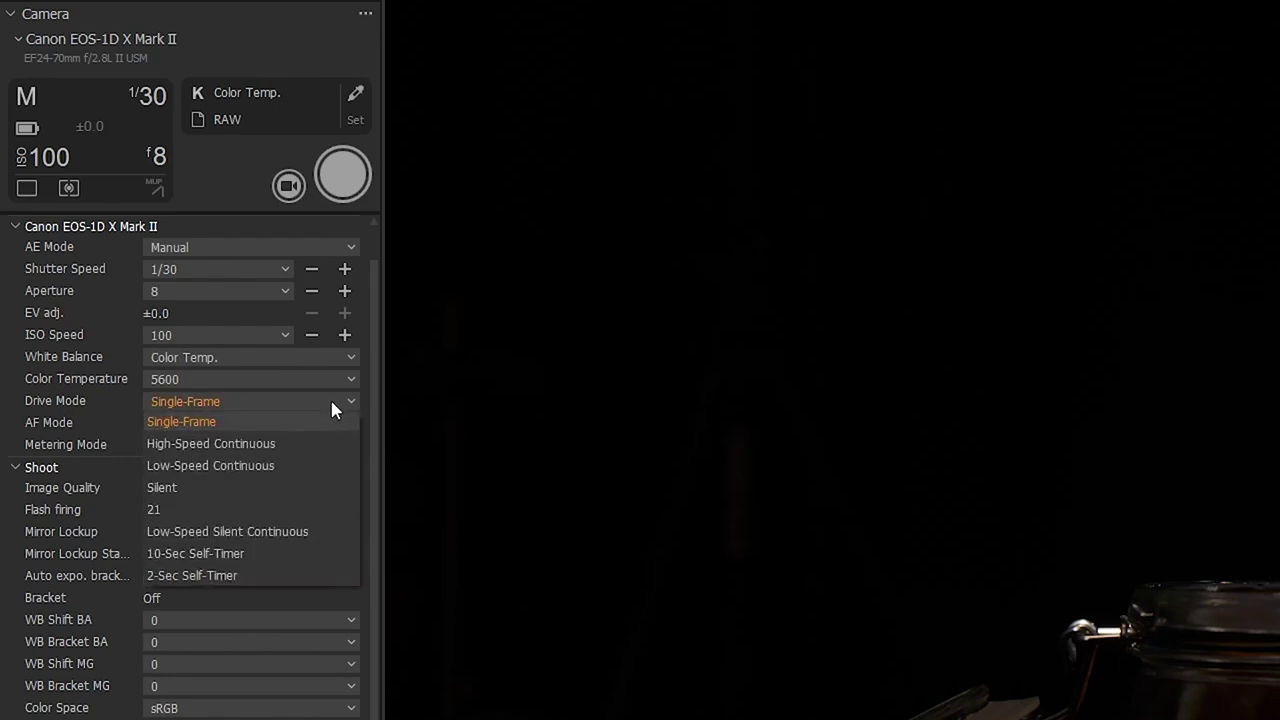
left_click(265, 443)
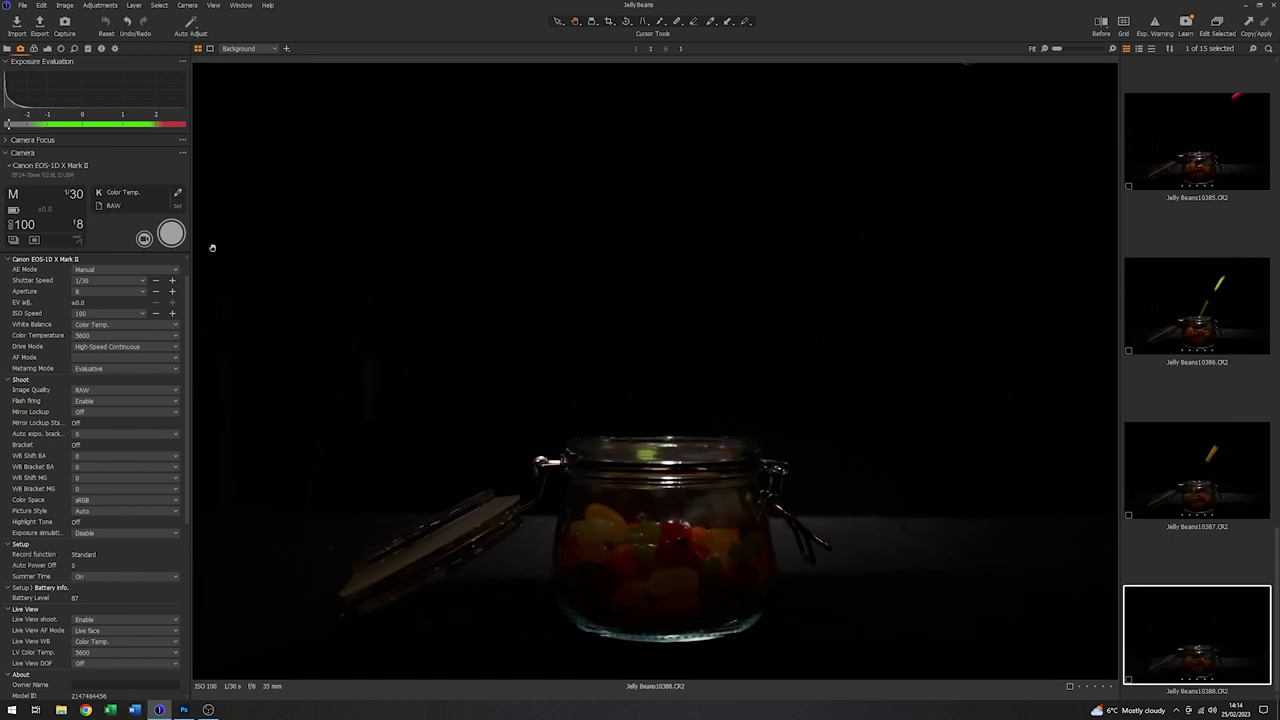
Compare shots 10387 and 10386, ending on 10387 with the yellow bean falling
left_click(1199, 470)
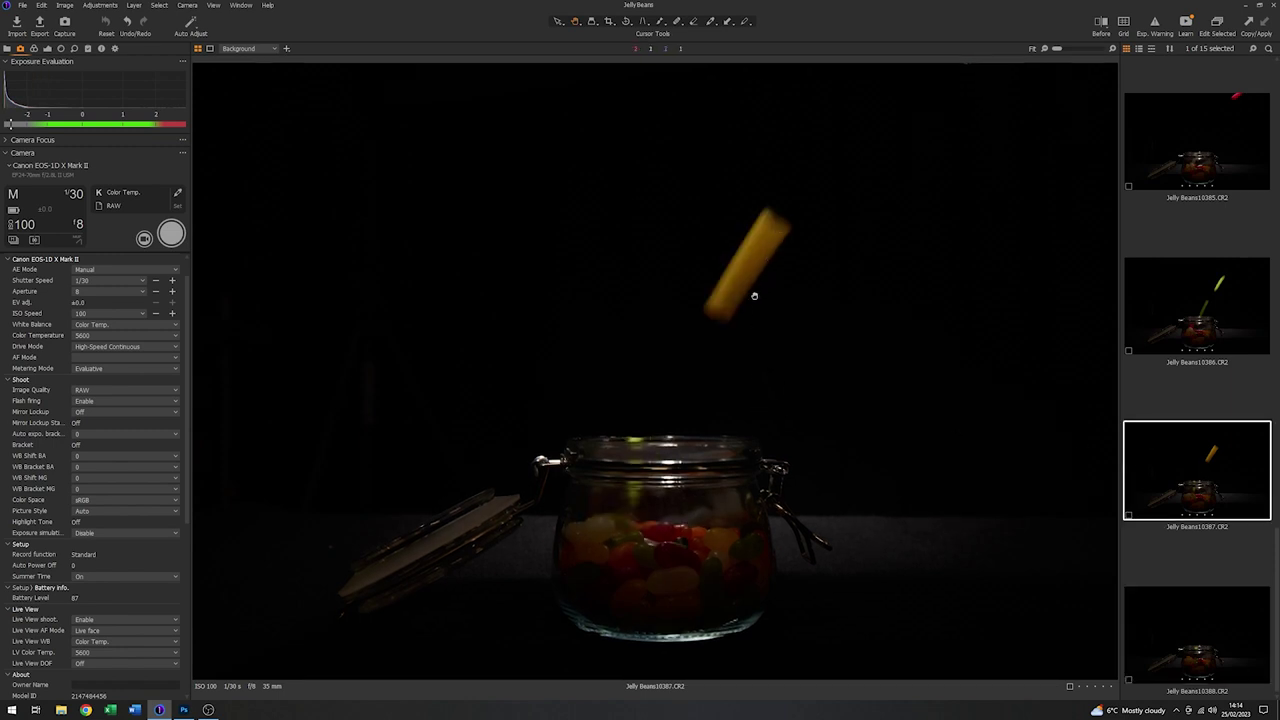
left_click(1203, 304)
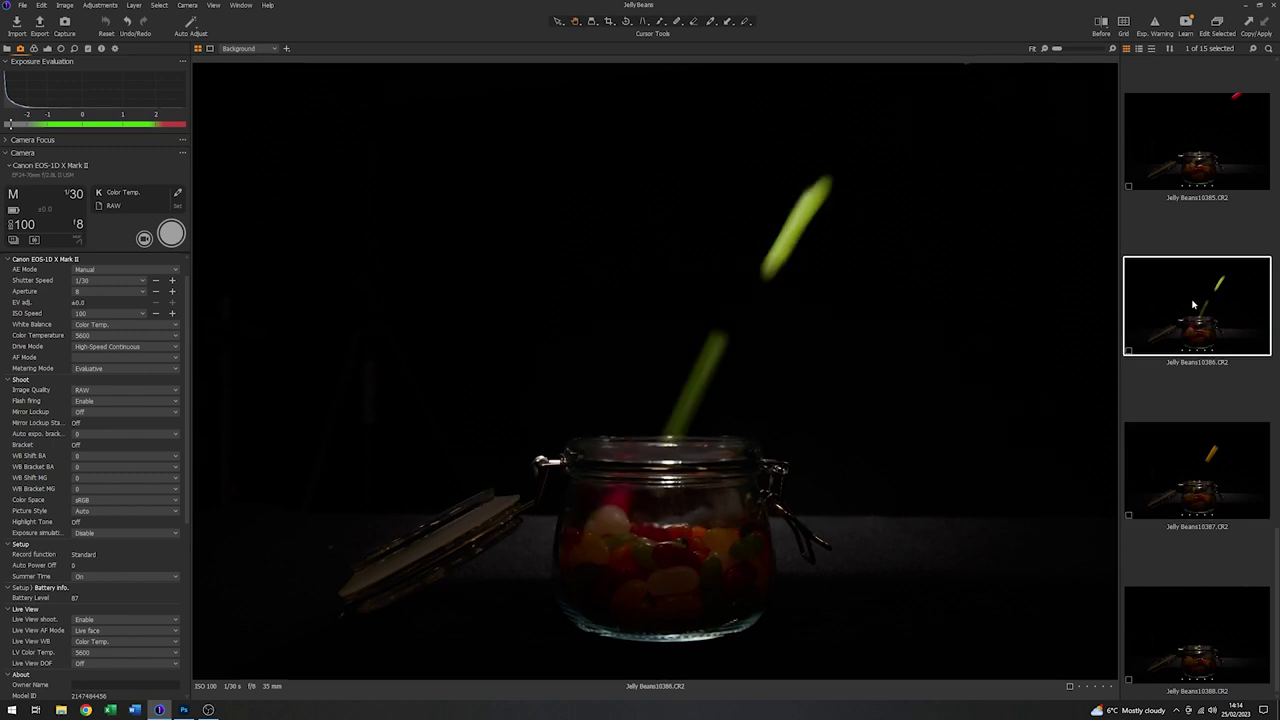
scroll(1195, 400, "up", 2)
left_click(1206, 649)
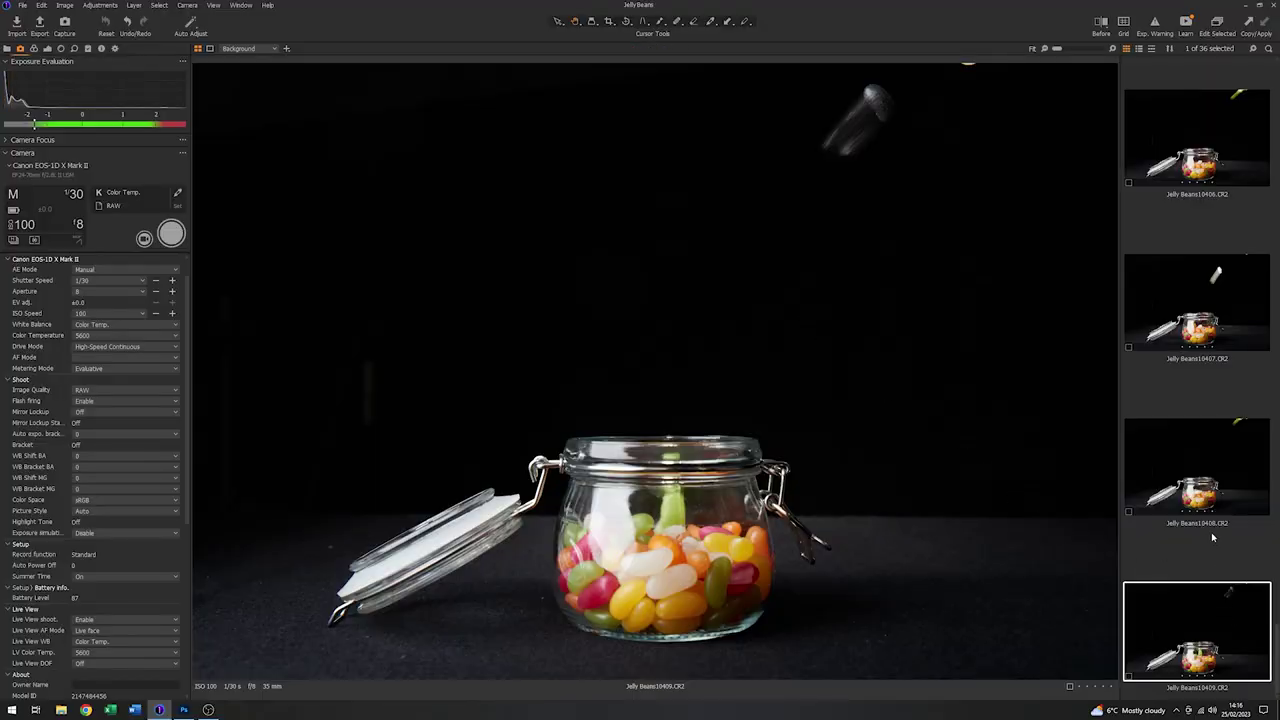
Step back from shot 10408 to 10401, showing the orange bean streaking down
left_click(1224, 492)
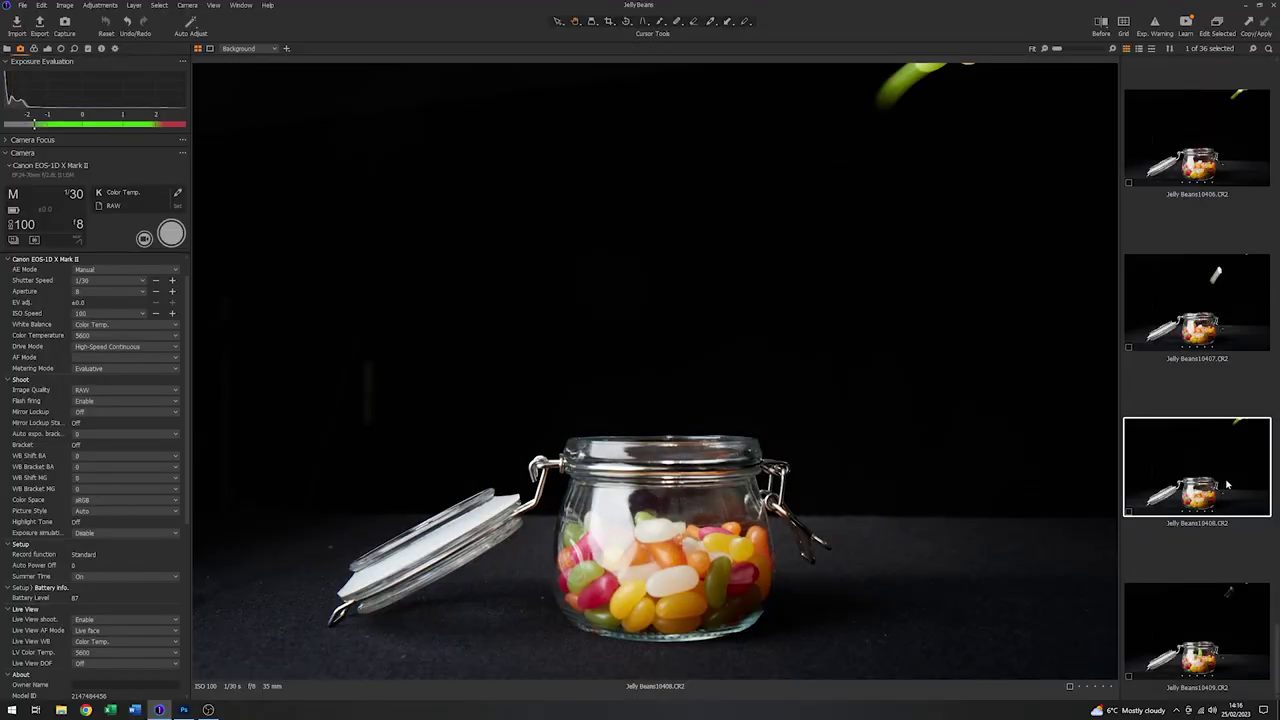
key("Up")
key("Up")
key("Up")
key("Up")
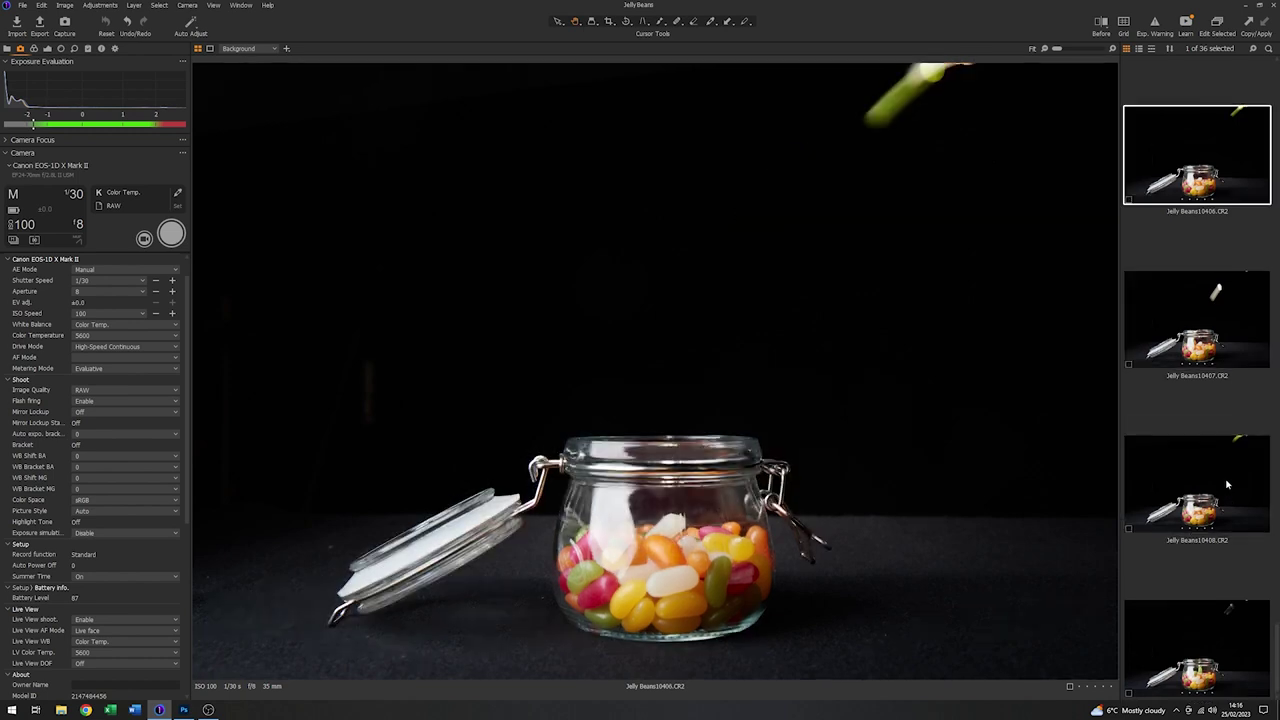
key("Up")
key("Up")
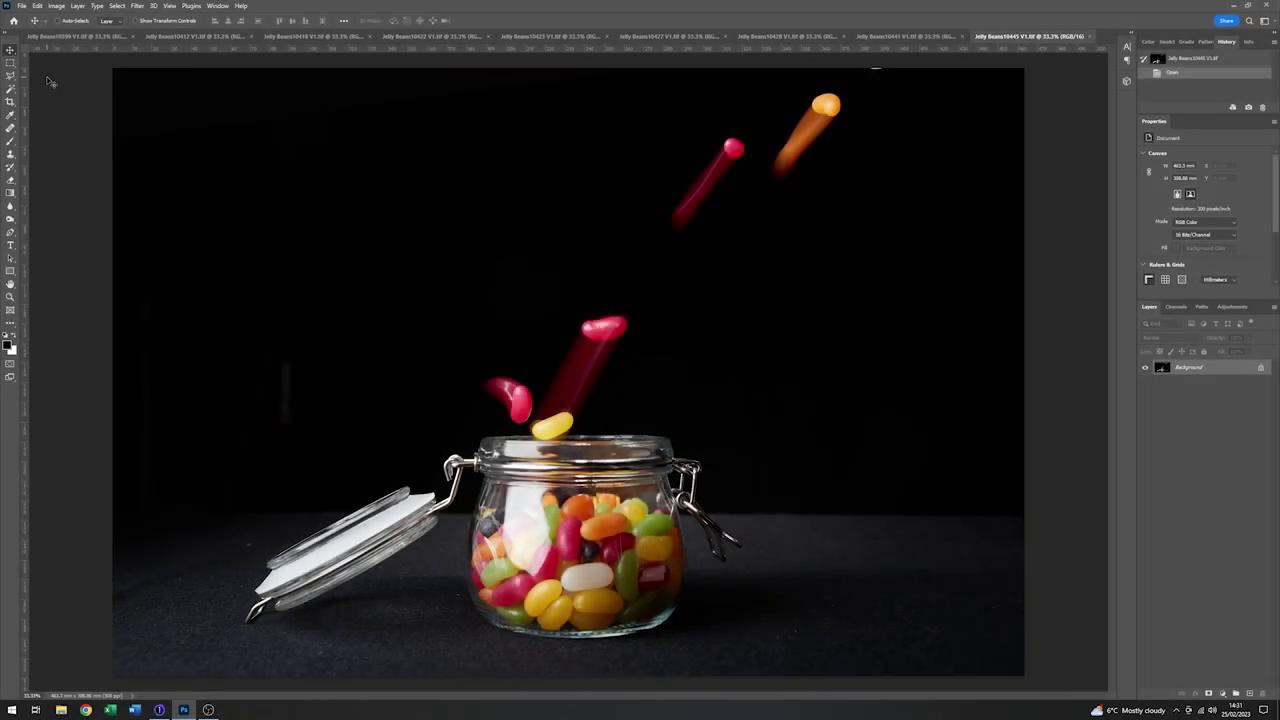
Review each open shot from Jelly Beans10399 through 10441, ending on Jelly Beans10445
left_click(81, 37)
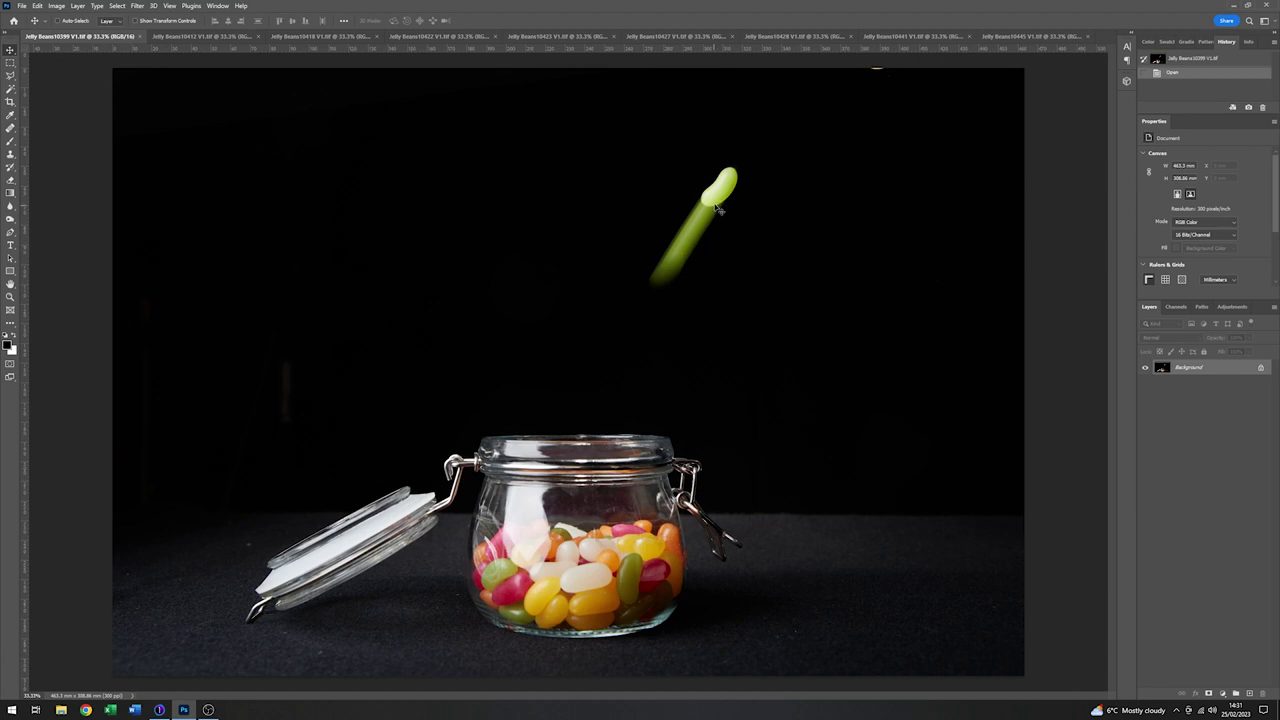
left_click(209, 37)
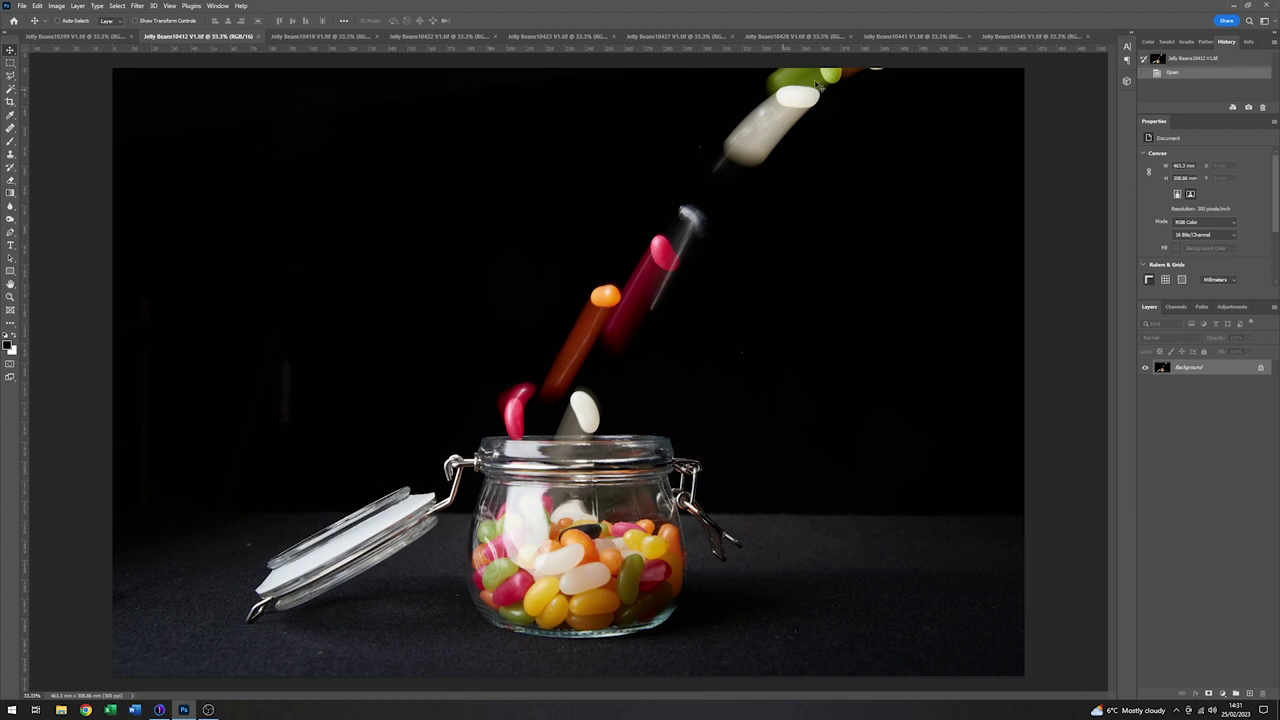
left_click(313, 37)
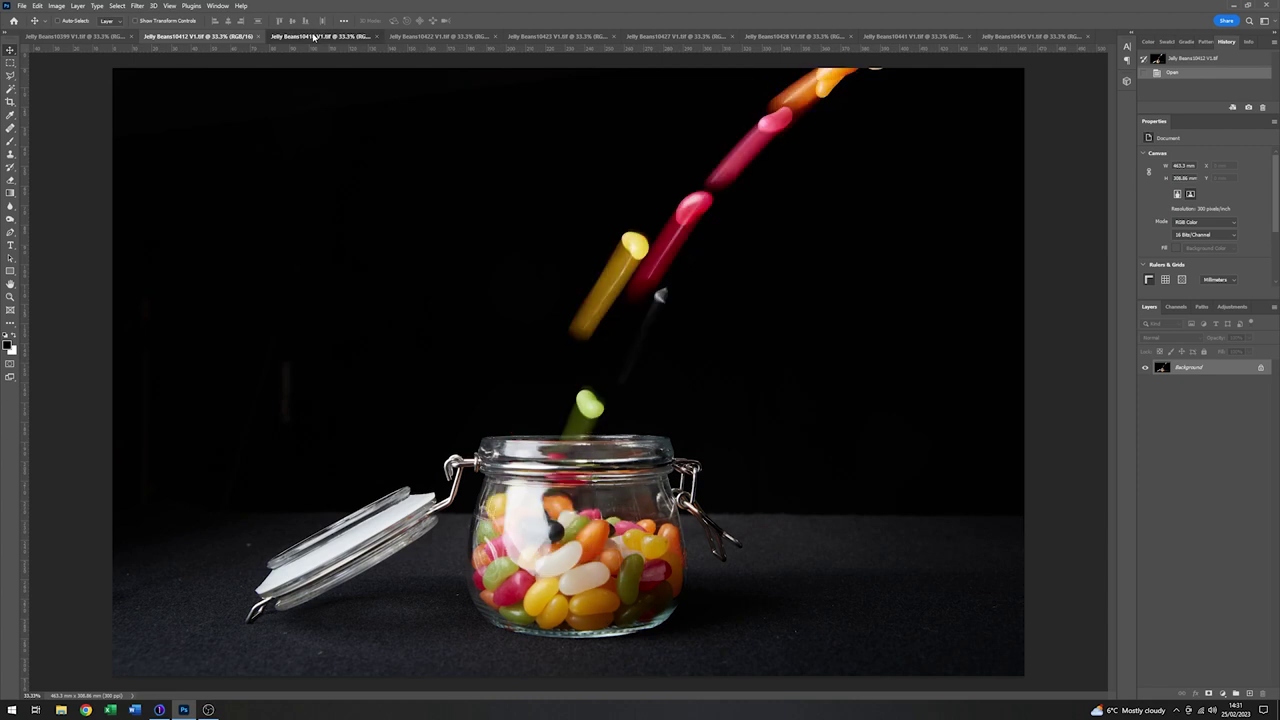
left_click(422, 40)
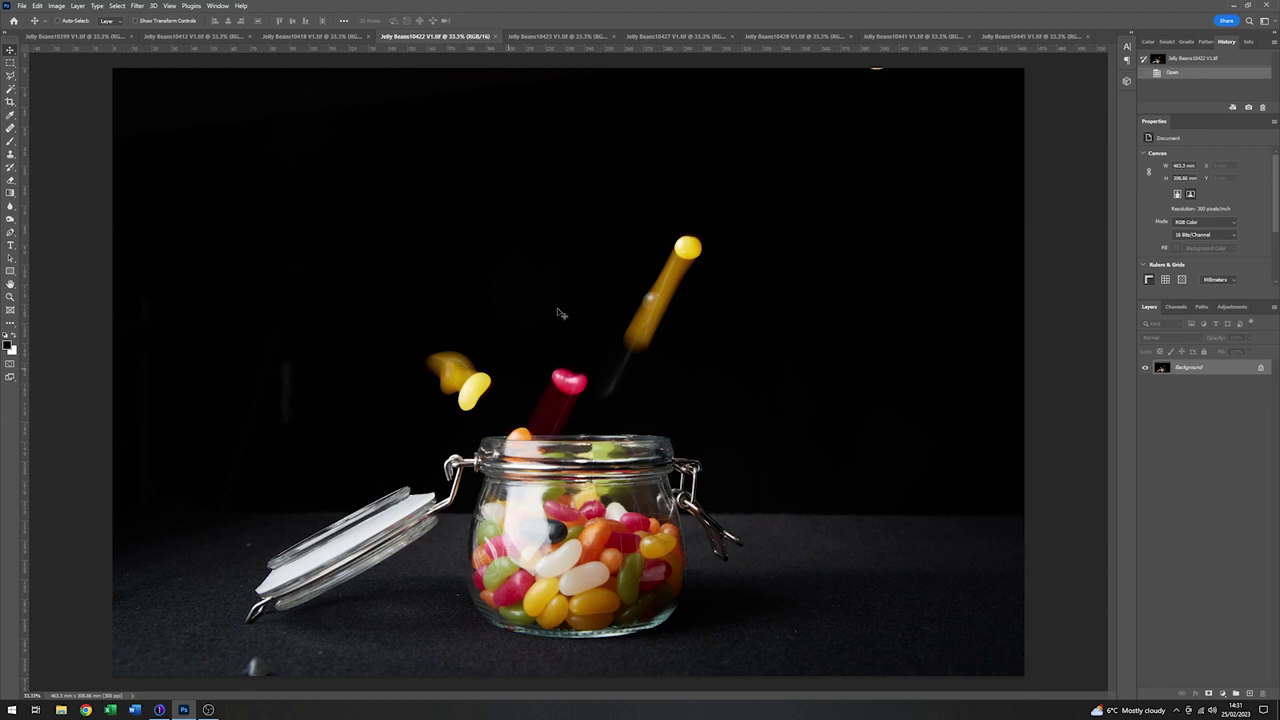
left_click(563, 40)
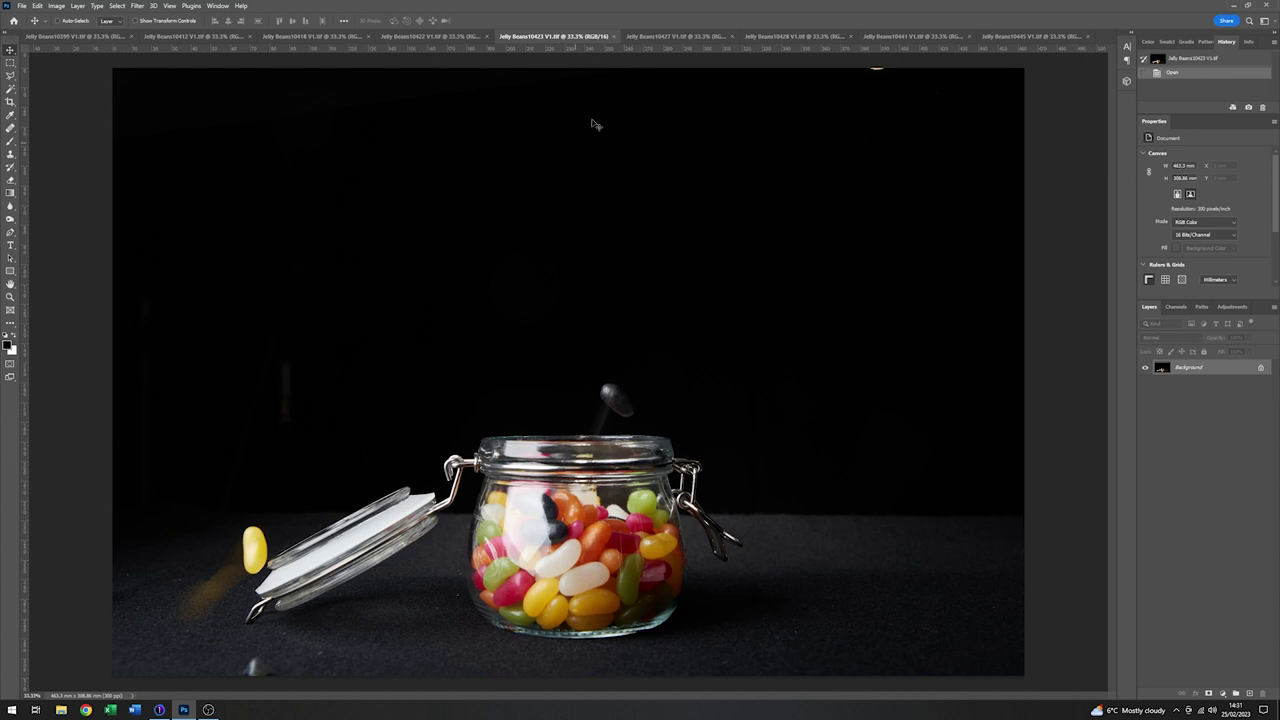
left_click(676, 37)
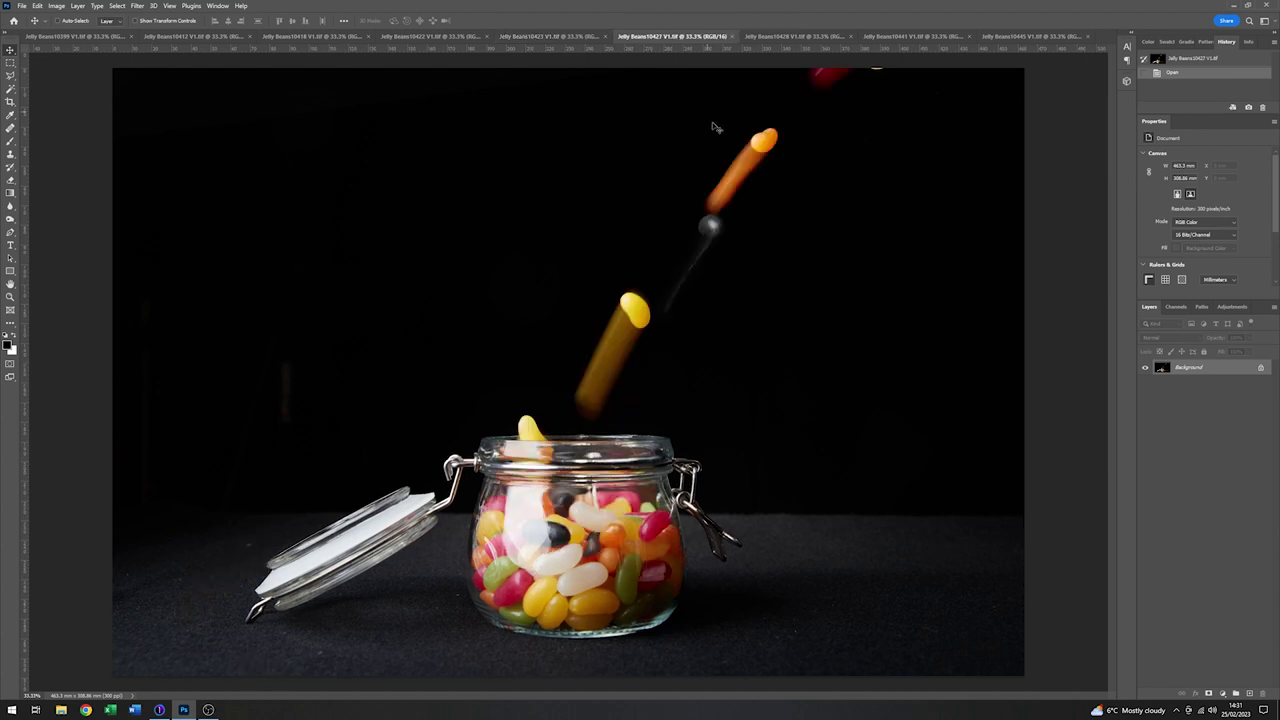
left_click(815, 38)
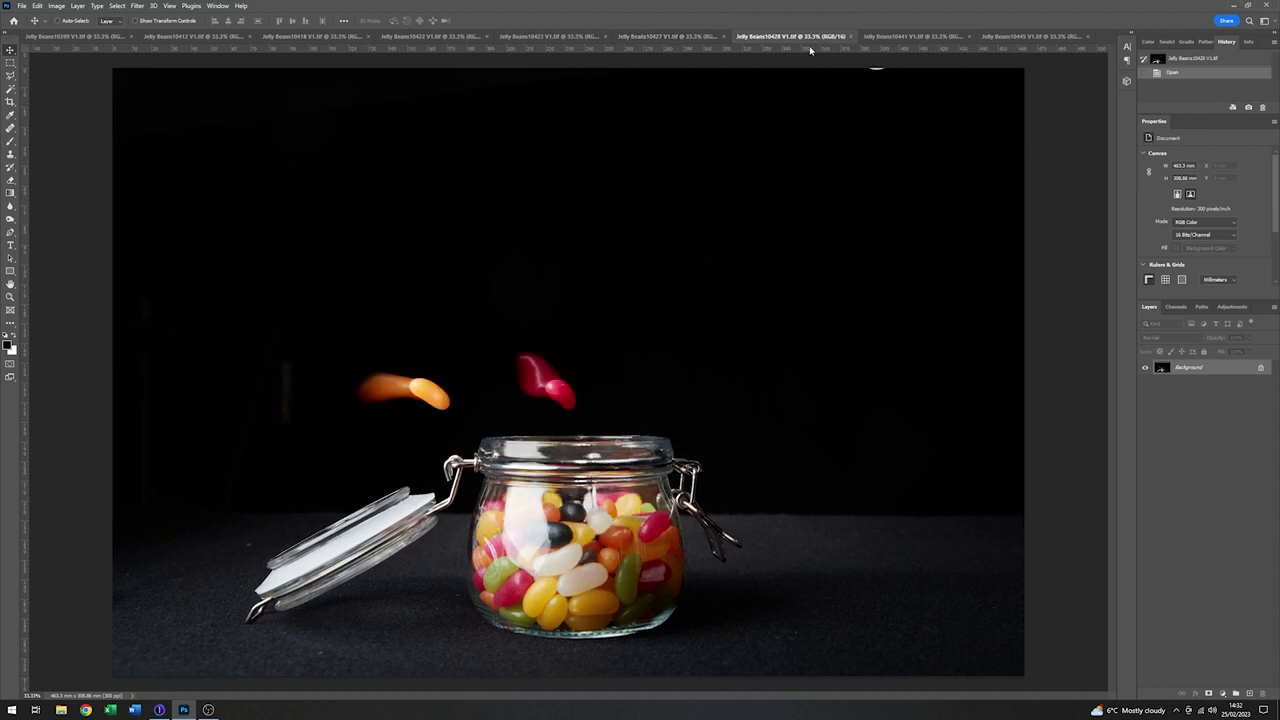
left_click(897, 38)
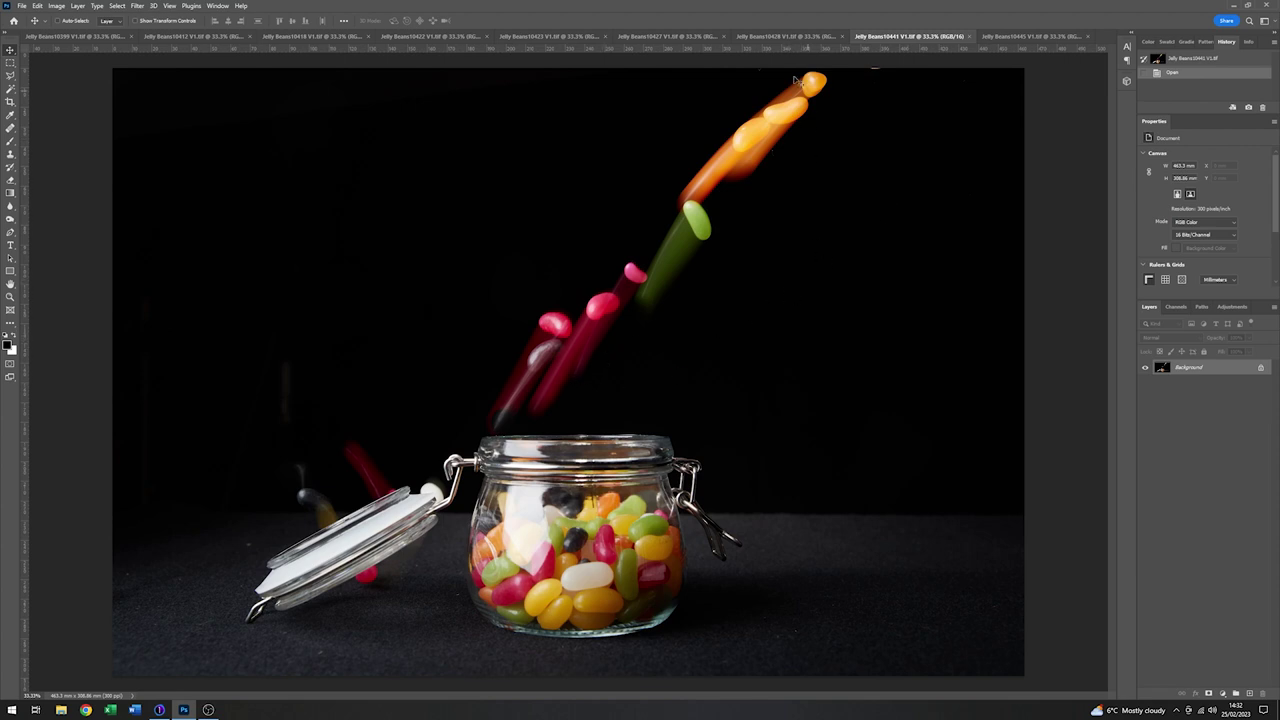
left_click(1020, 37)
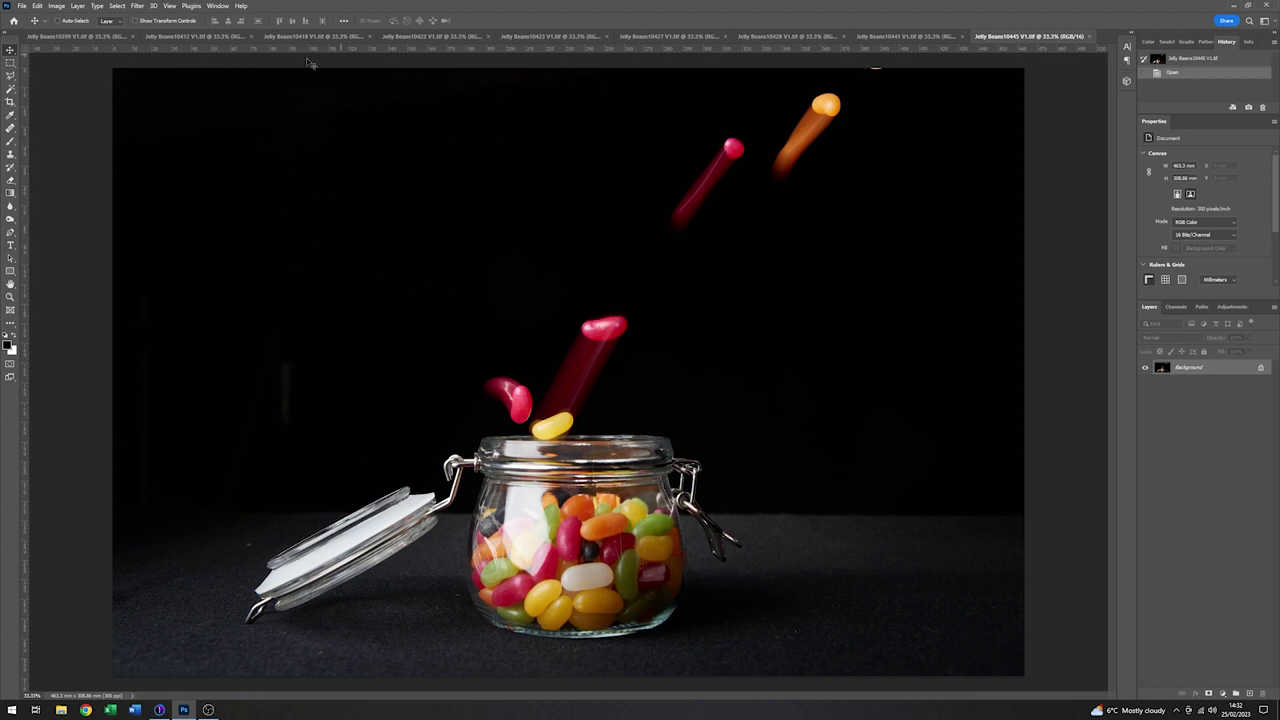
Load all open jelly-bean shots as layers of a new document with Load Files into Stack
left_click(22, 8)
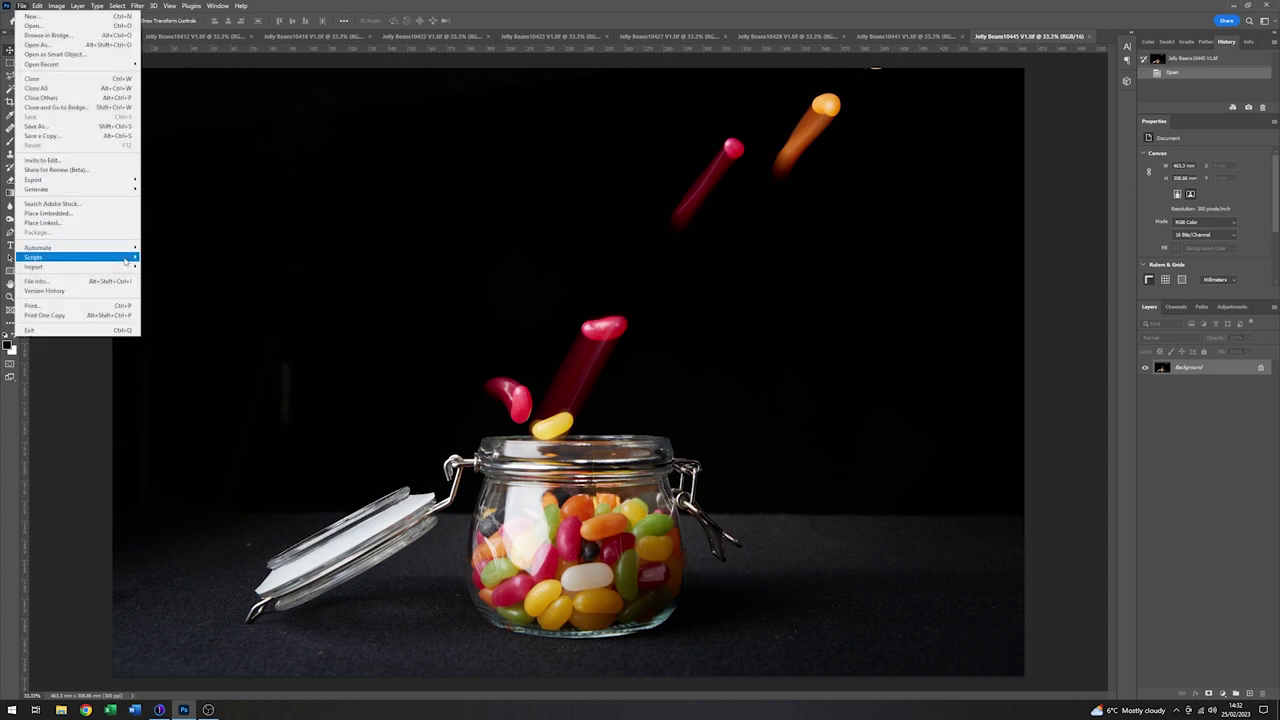
mouse_move(126, 262)
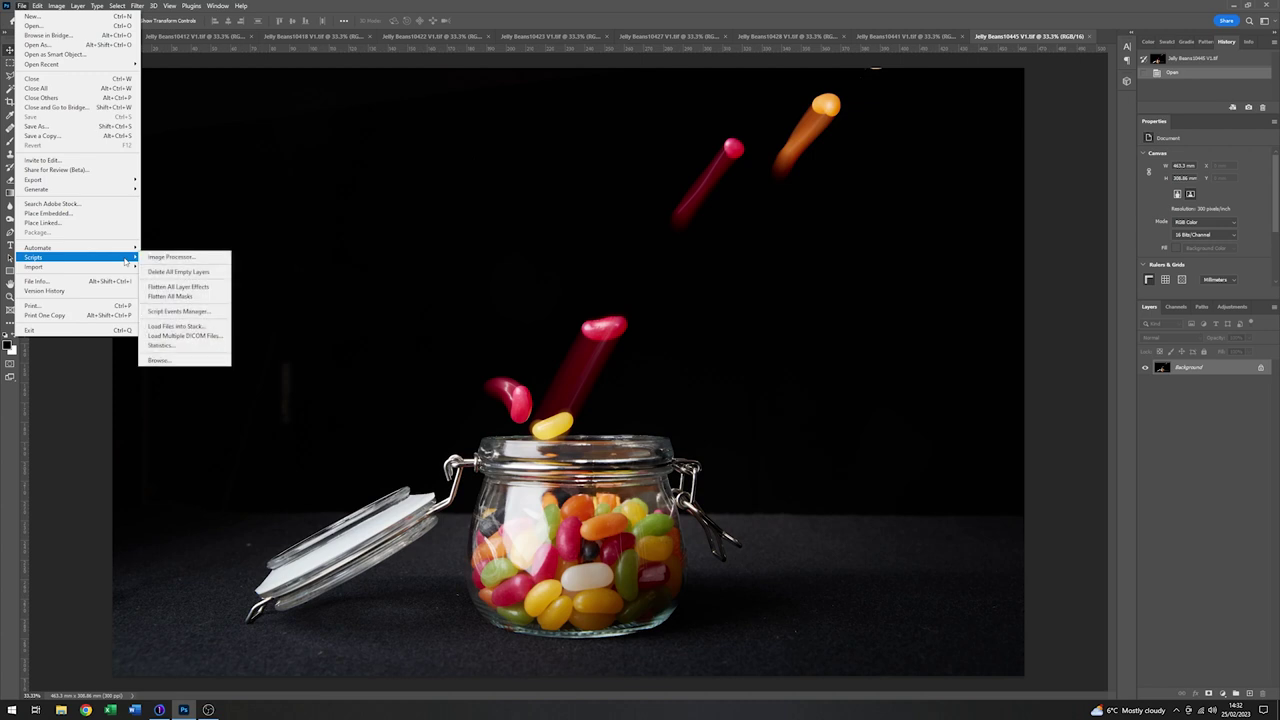
left_click(176, 326)
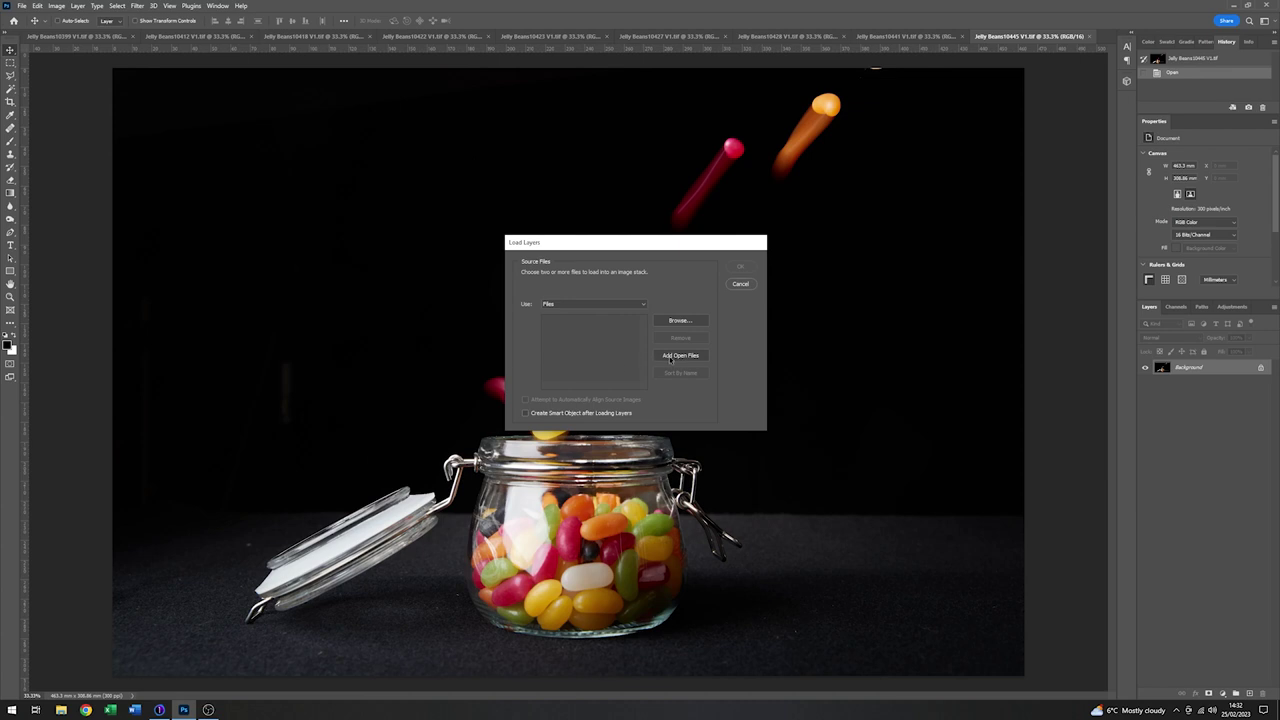
left_click(668, 357)
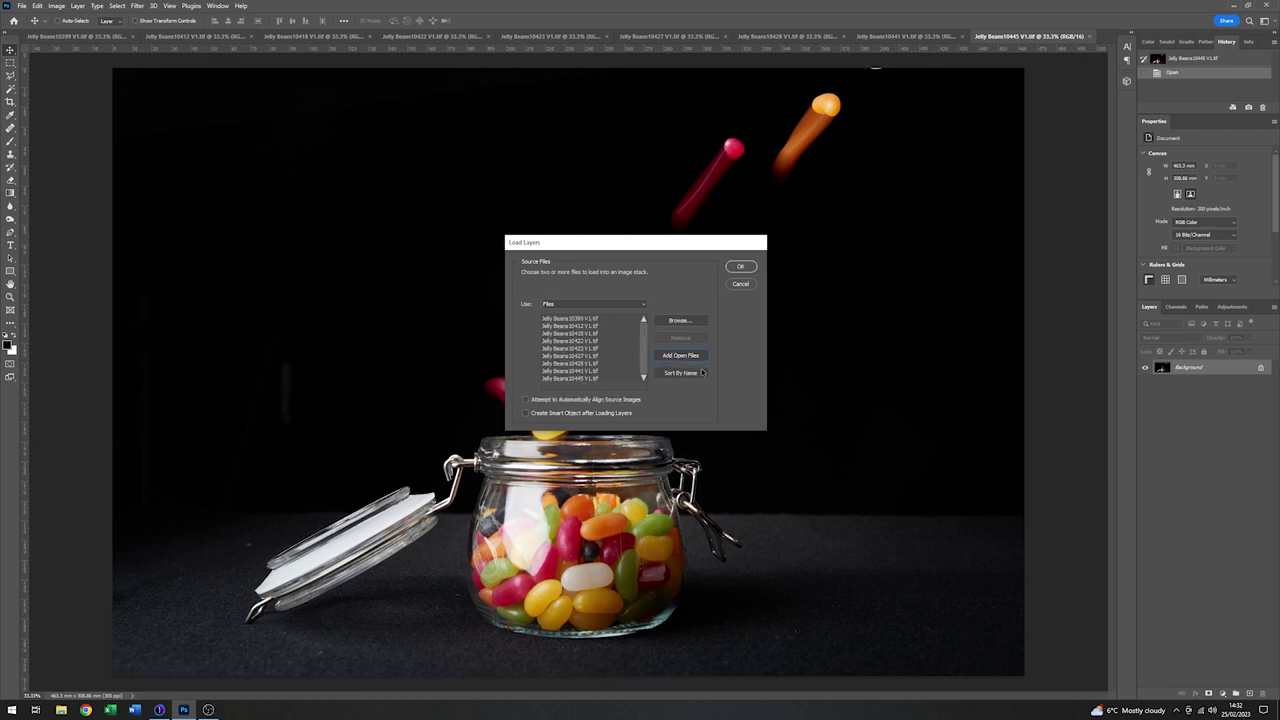
left_click(739, 268)
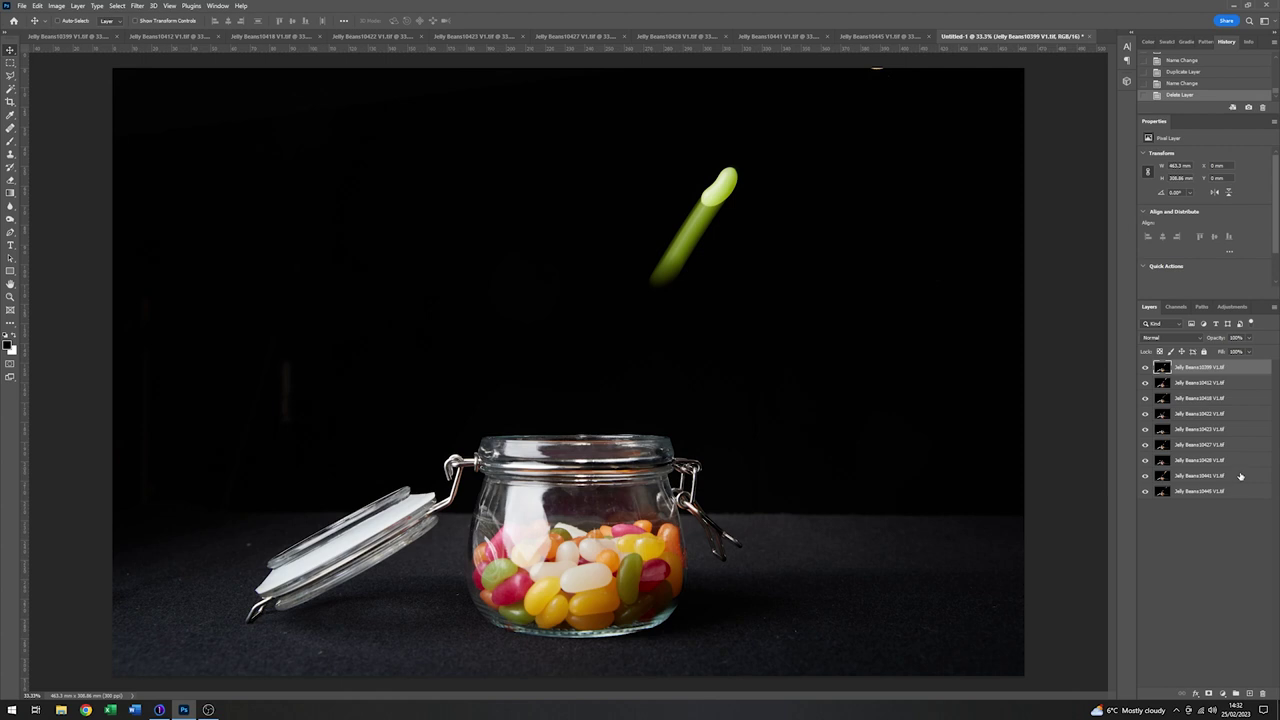
Select the top eight layers, from the top layer down to Jelly Beans10441
left_click(1240, 477, "shift")
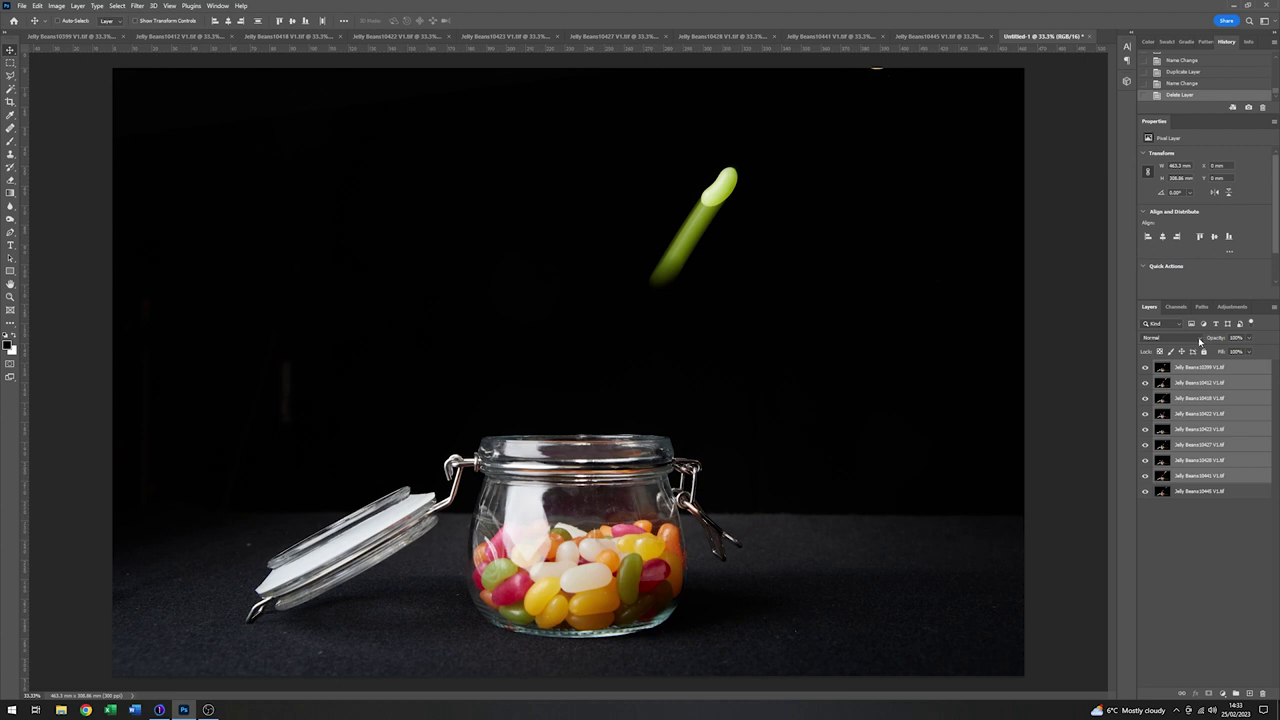
Set the blend mode of the selected layers to Lighten
left_click(1200, 340)
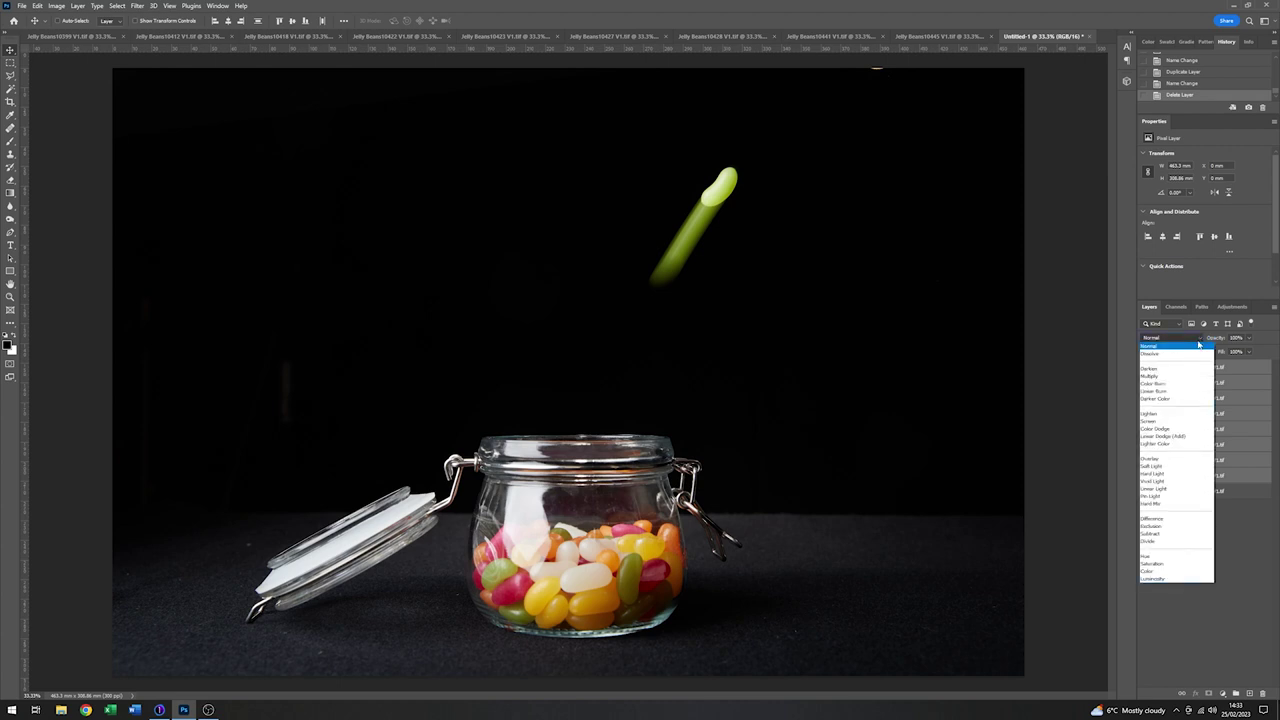
left_click(1174, 418)
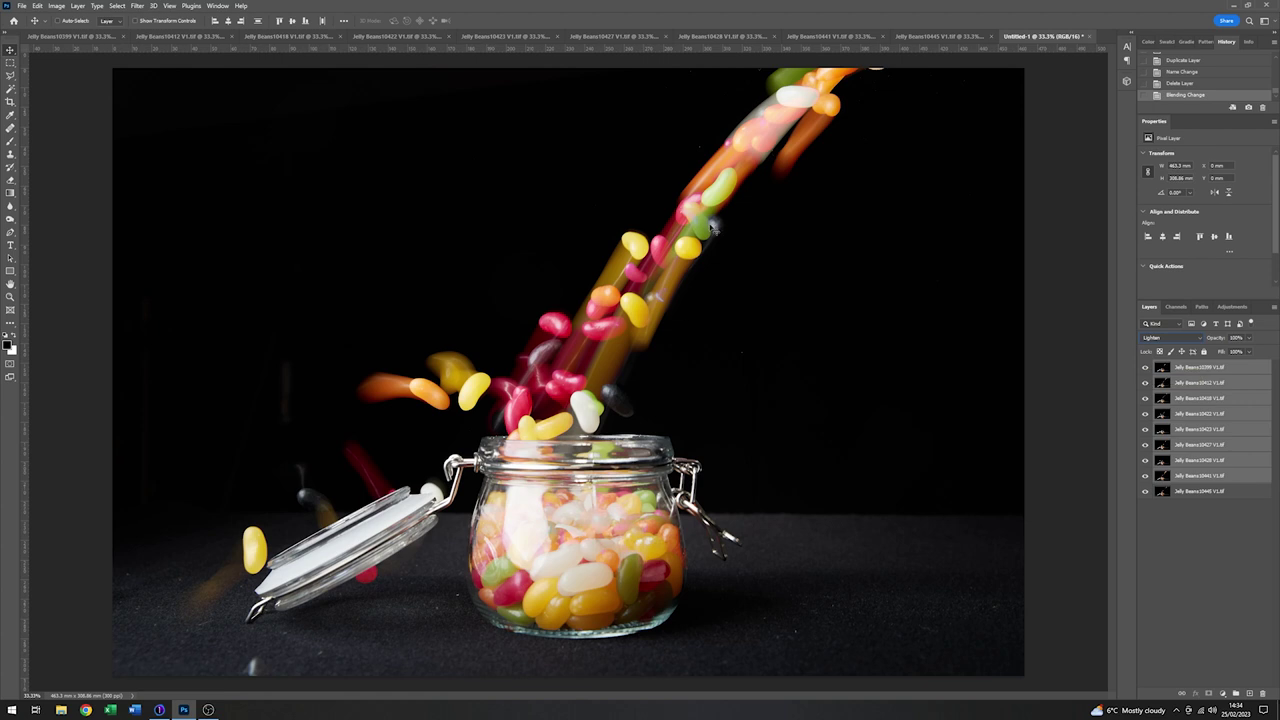
Toggle the top four layers off and on to check each one's beans
left_click(1145, 368)
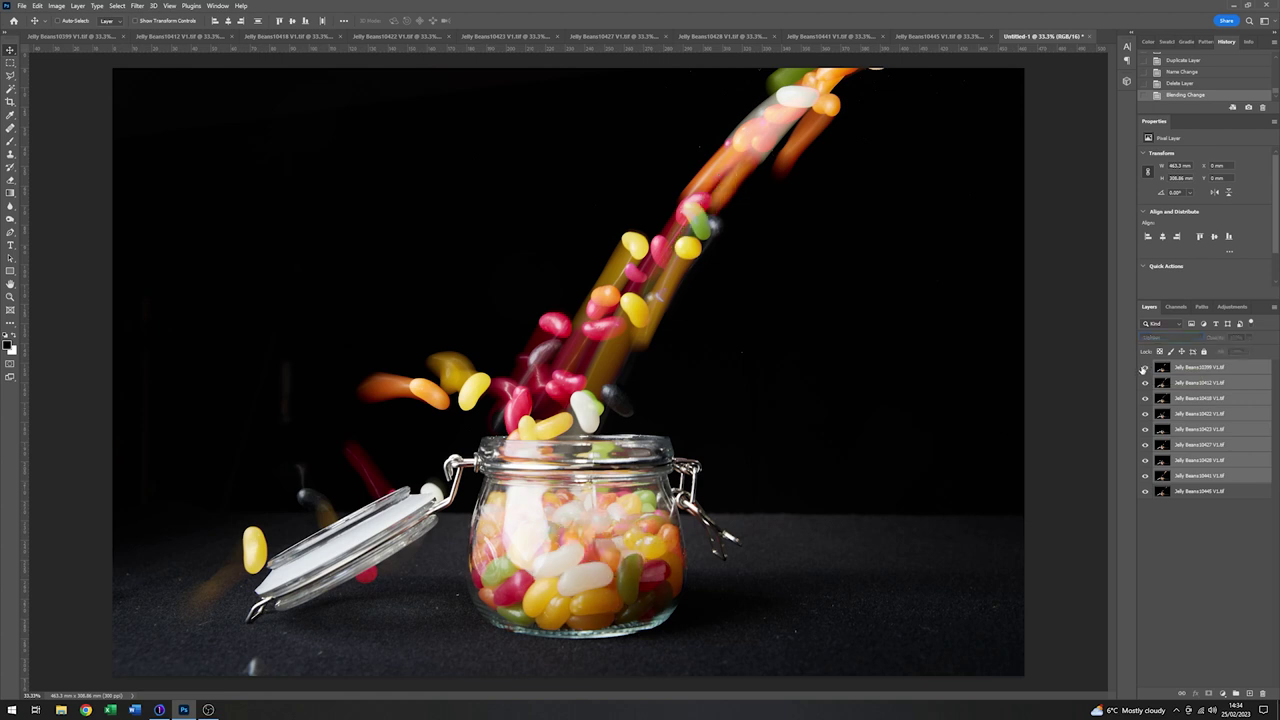
left_click(1144, 368)
left_click(1146, 384)
left_click(1146, 384)
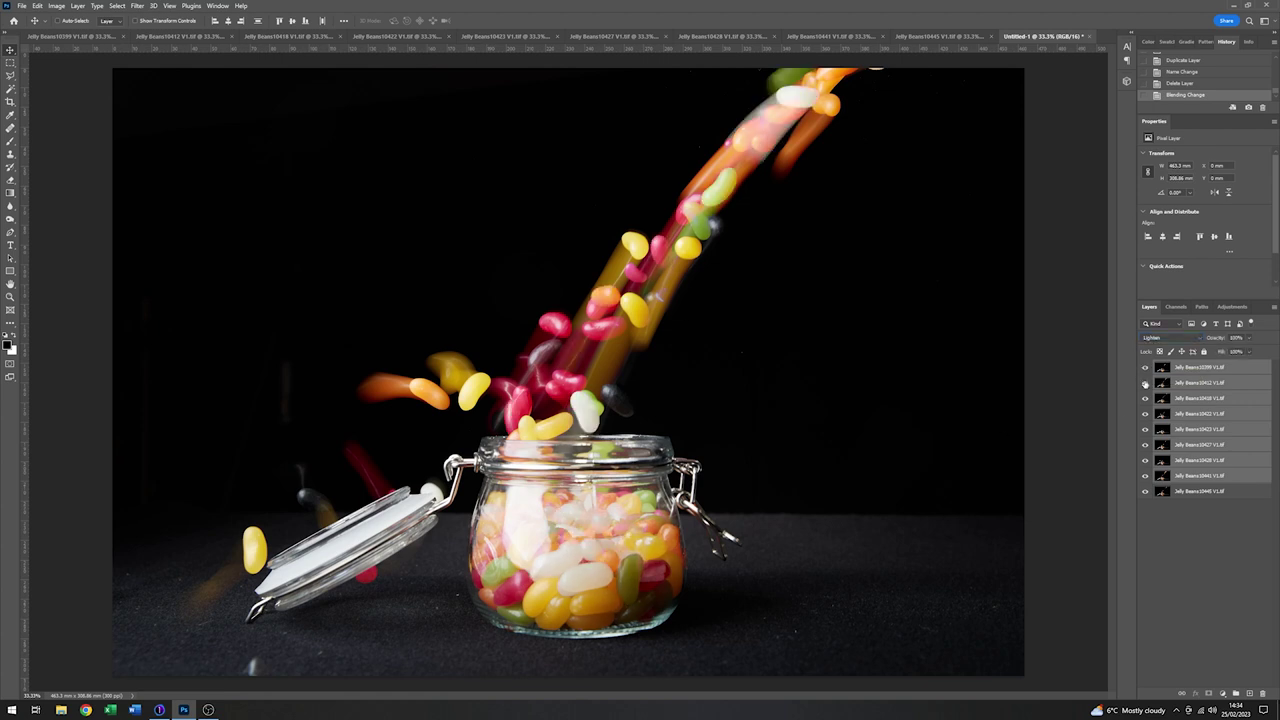
left_click(1146, 384)
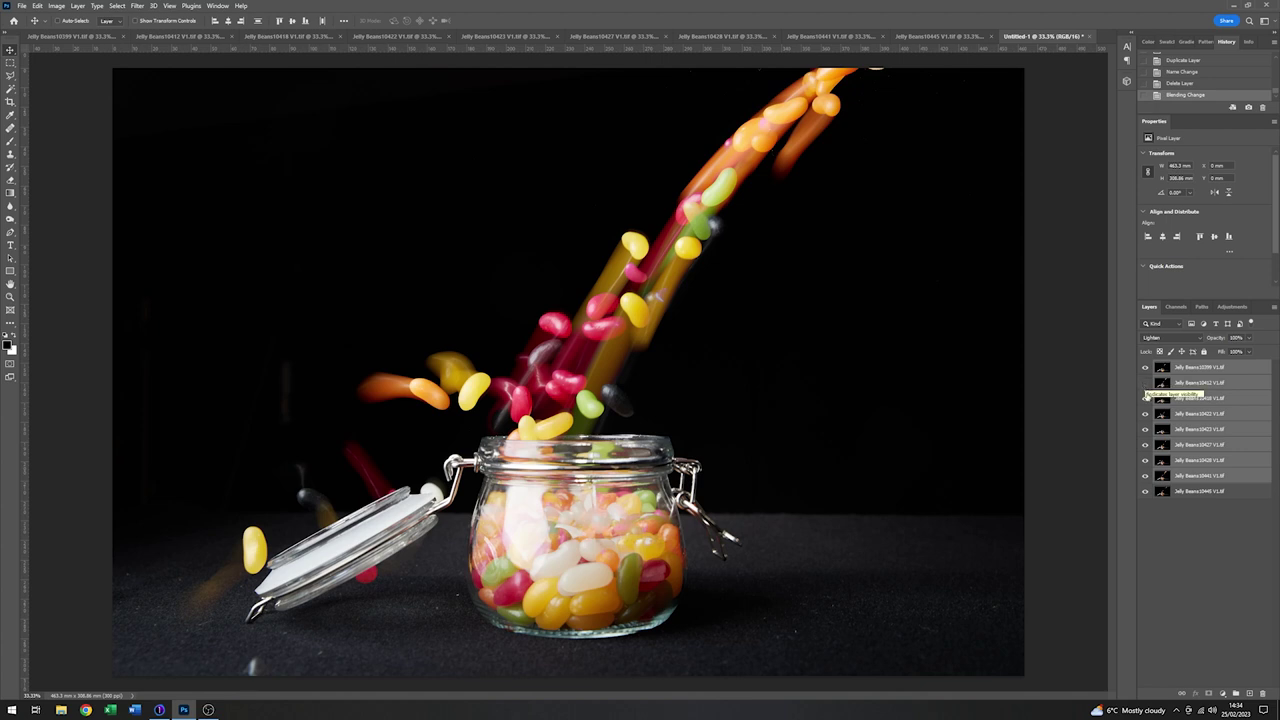
left_click(1146, 399)
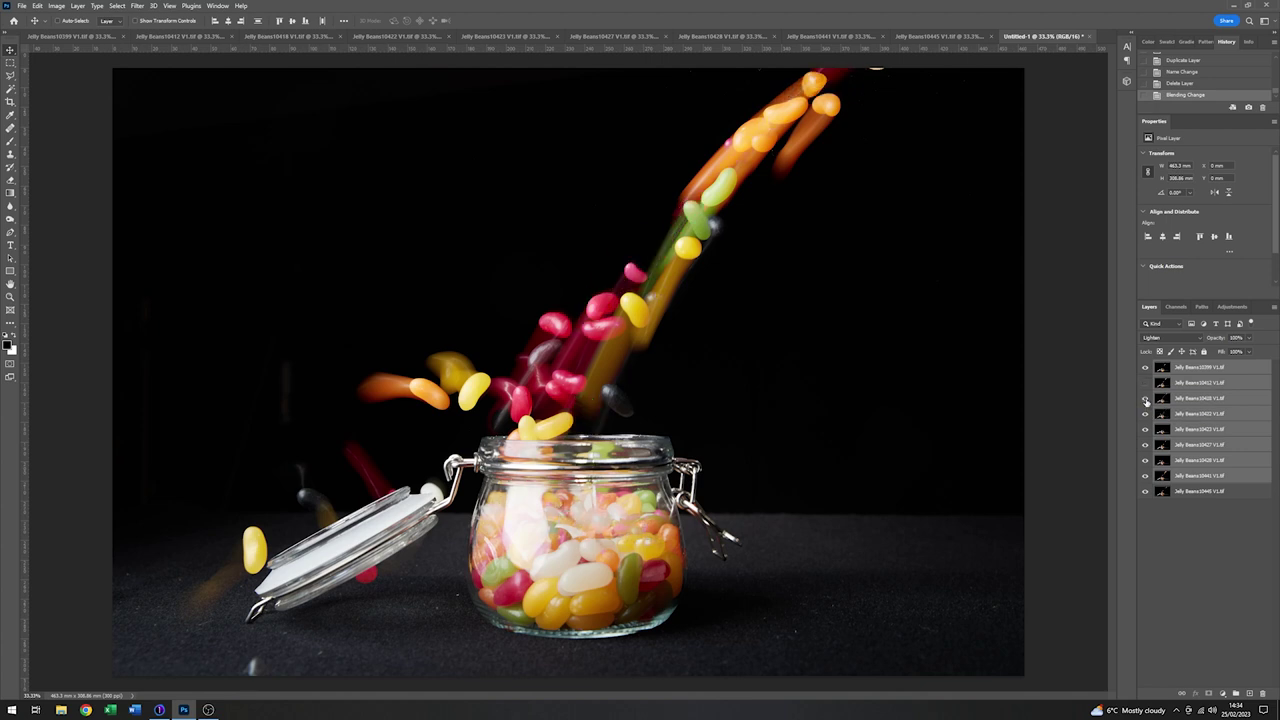
left_click(1146, 399)
left_click(1146, 414)
left_click(1146, 414)
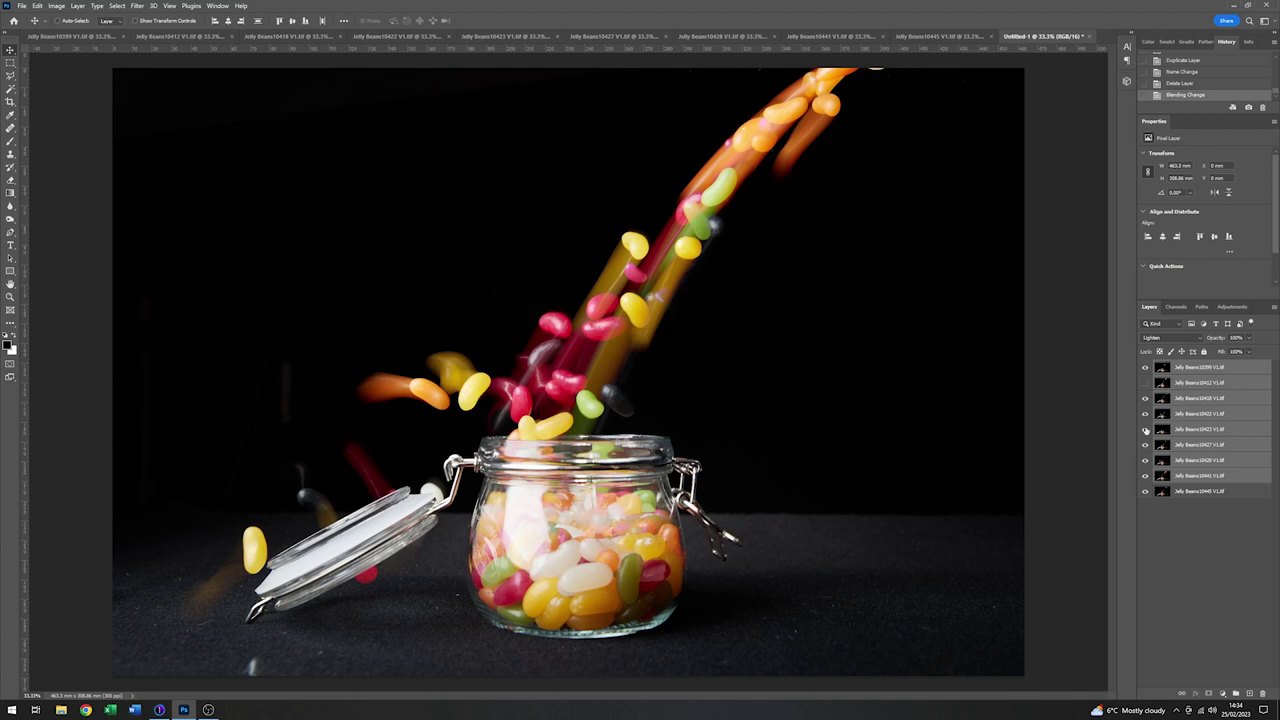
Check layers five through nine the same way, leaving the eighth layer hidden
left_click(1146, 429)
left_click(1146, 429)
left_click(1146, 445)
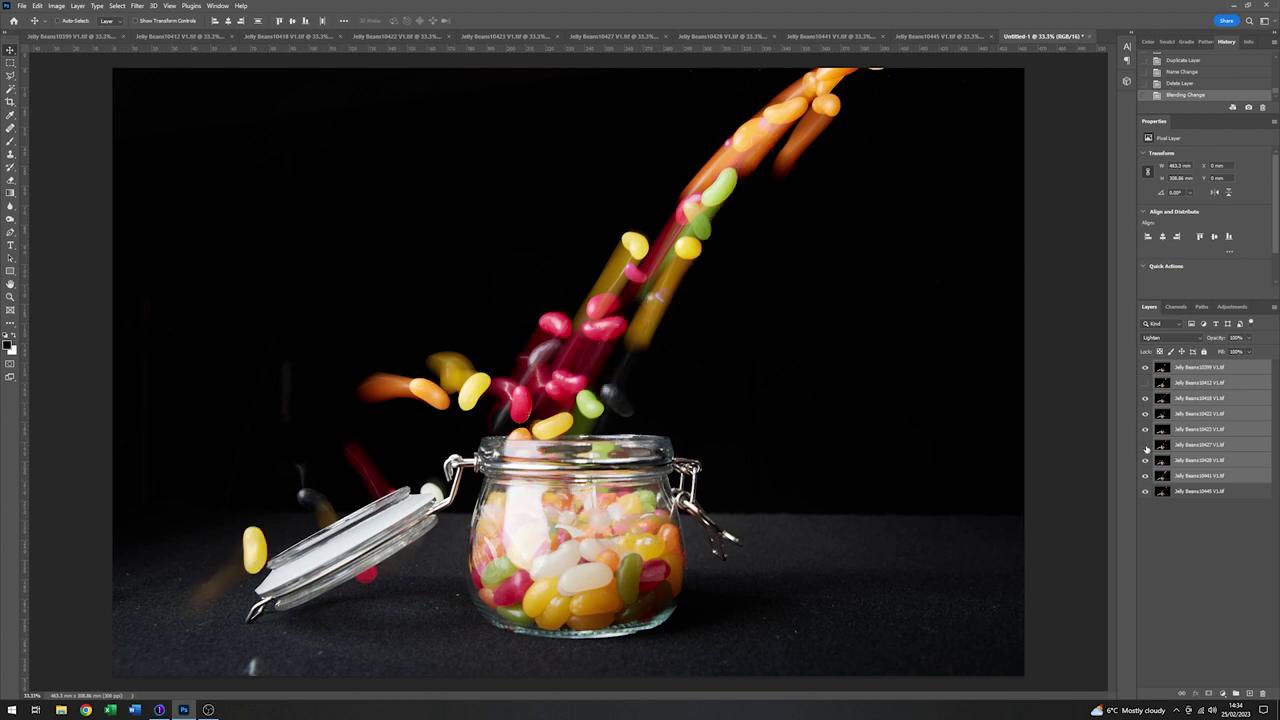
left_click(1146, 445)
left_click(1146, 460)
left_click(1146, 460)
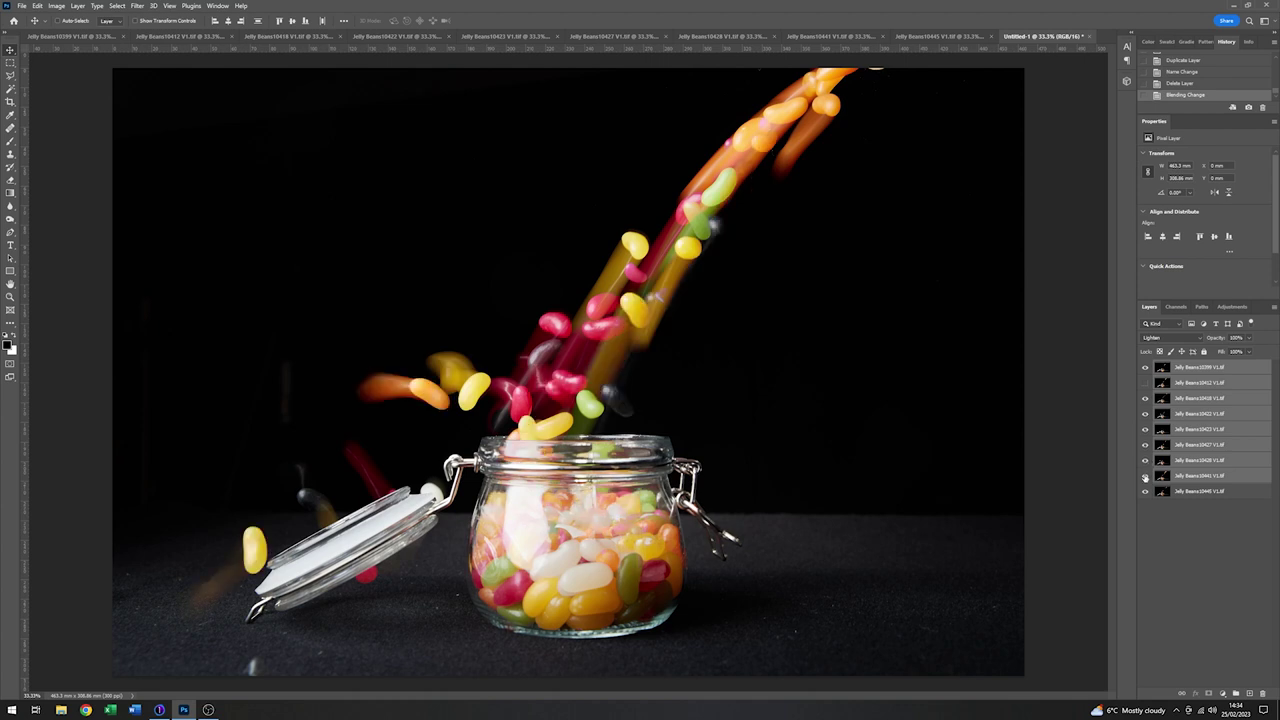
left_click(1146, 476)
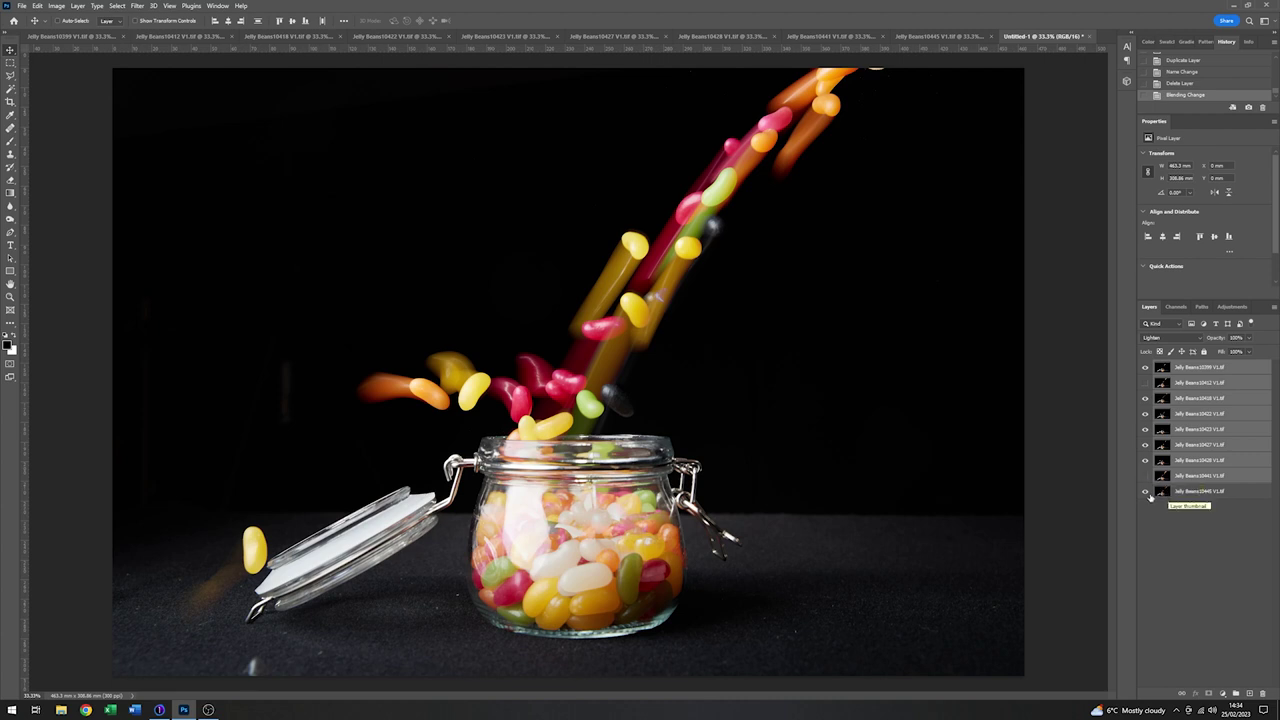
left_click(1146, 492)
left_click(1146, 492)
Add a layer mask to Jelly Beans10423 and brush black over the stray yellow bean by the lid
left_click(1228, 430)
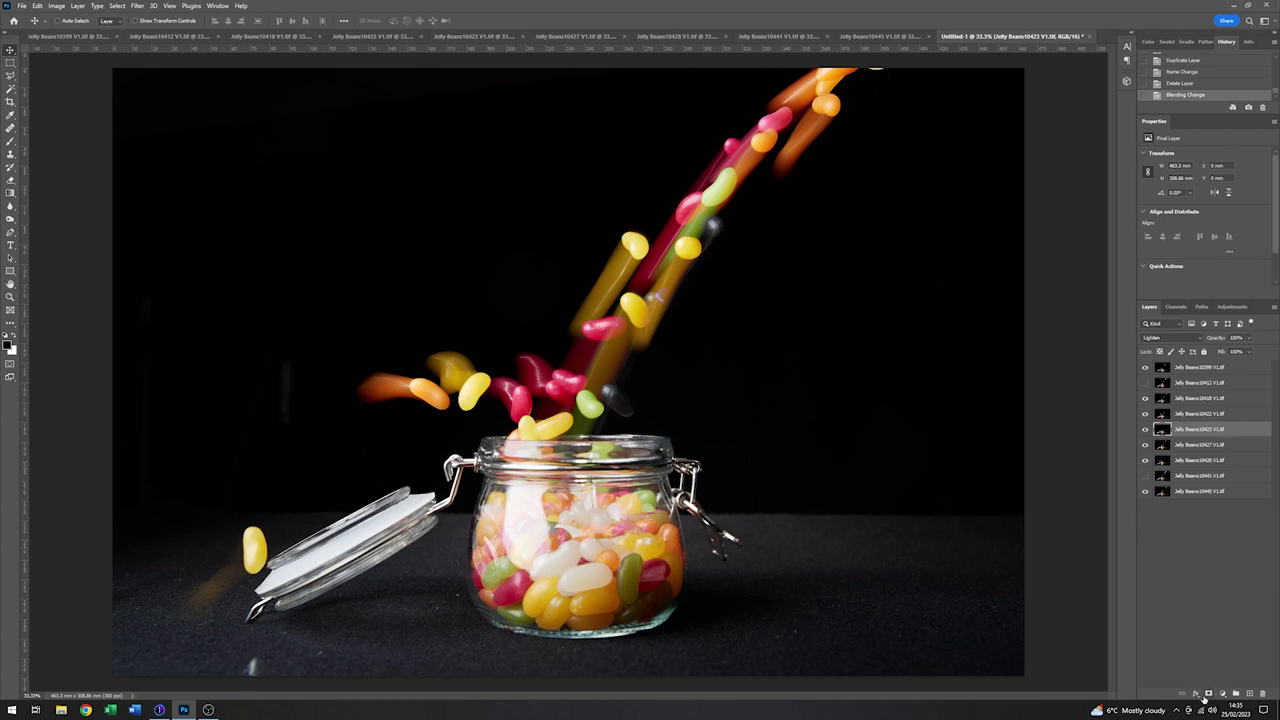
left_click(1210, 693)
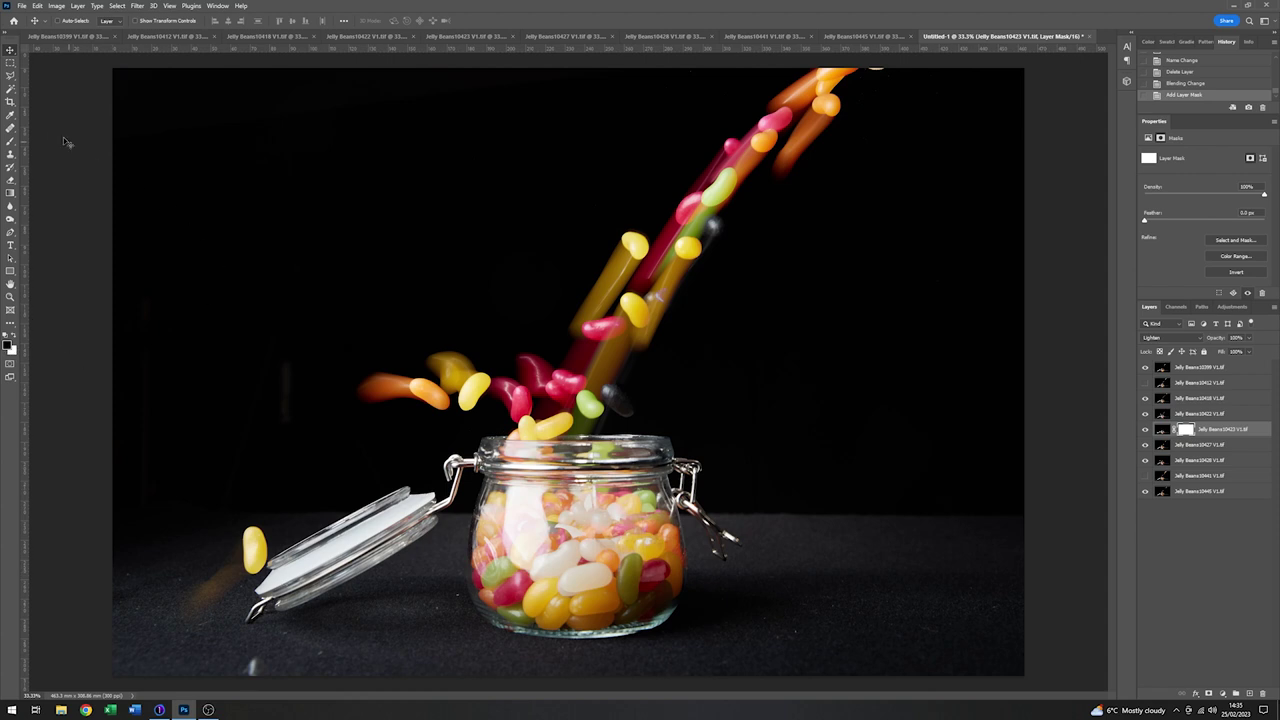
left_click(10, 143)
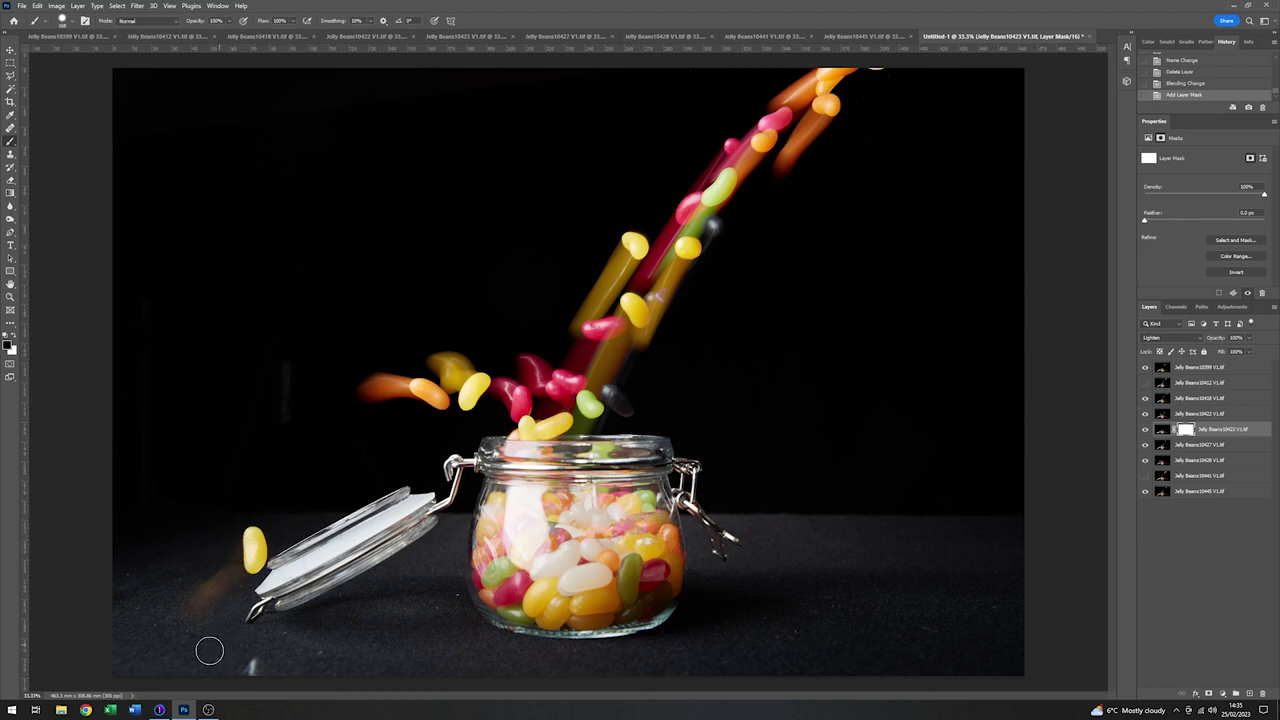
mouse_move(238, 543)
left_mouse_down()
mouse_move(215, 586)
mouse_move(234, 543)
left_mouse_up()
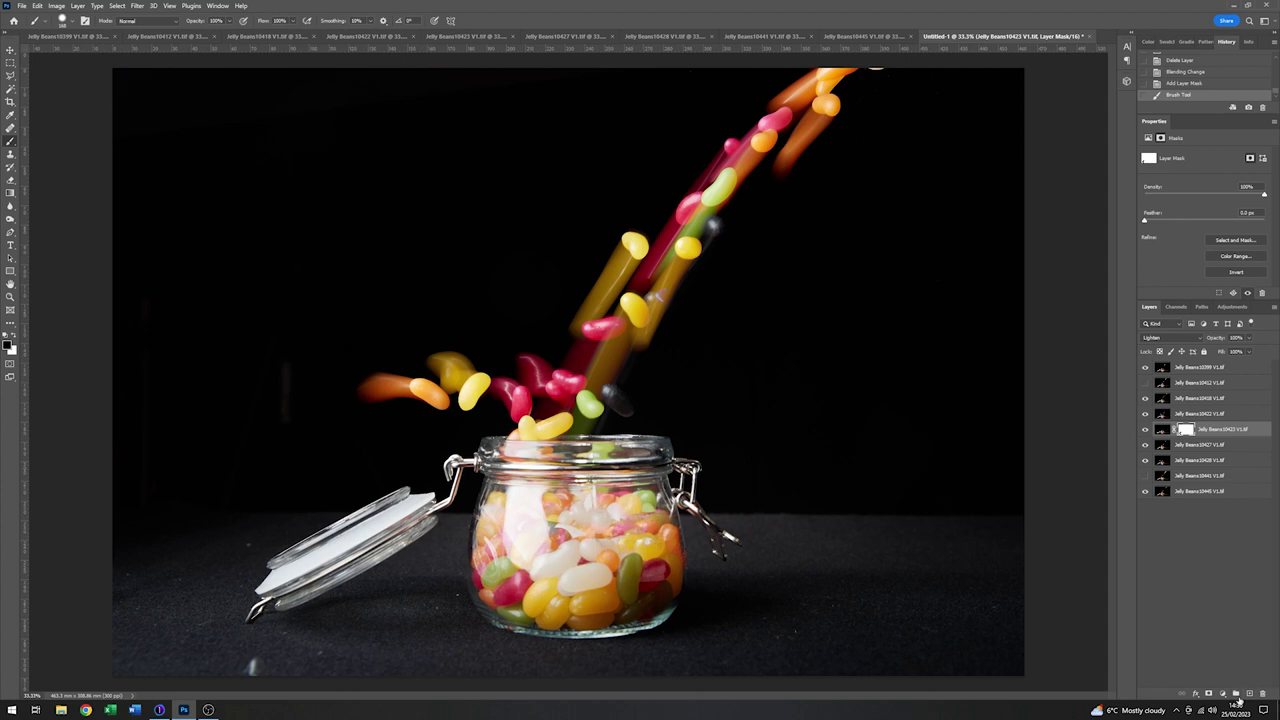
Create a blank Layer 1 and move it above all nine jelly-bean shots
left_click(1249, 694)
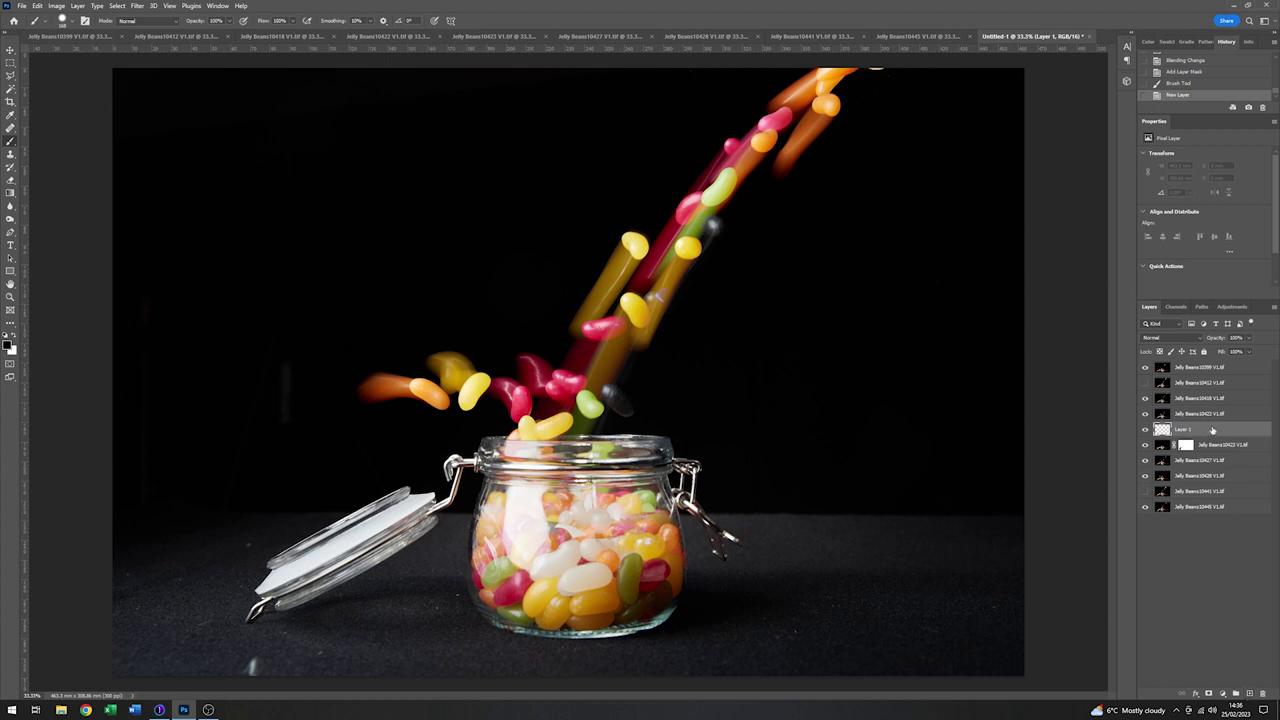
left_click_drag(1224, 367, 1225, 366)
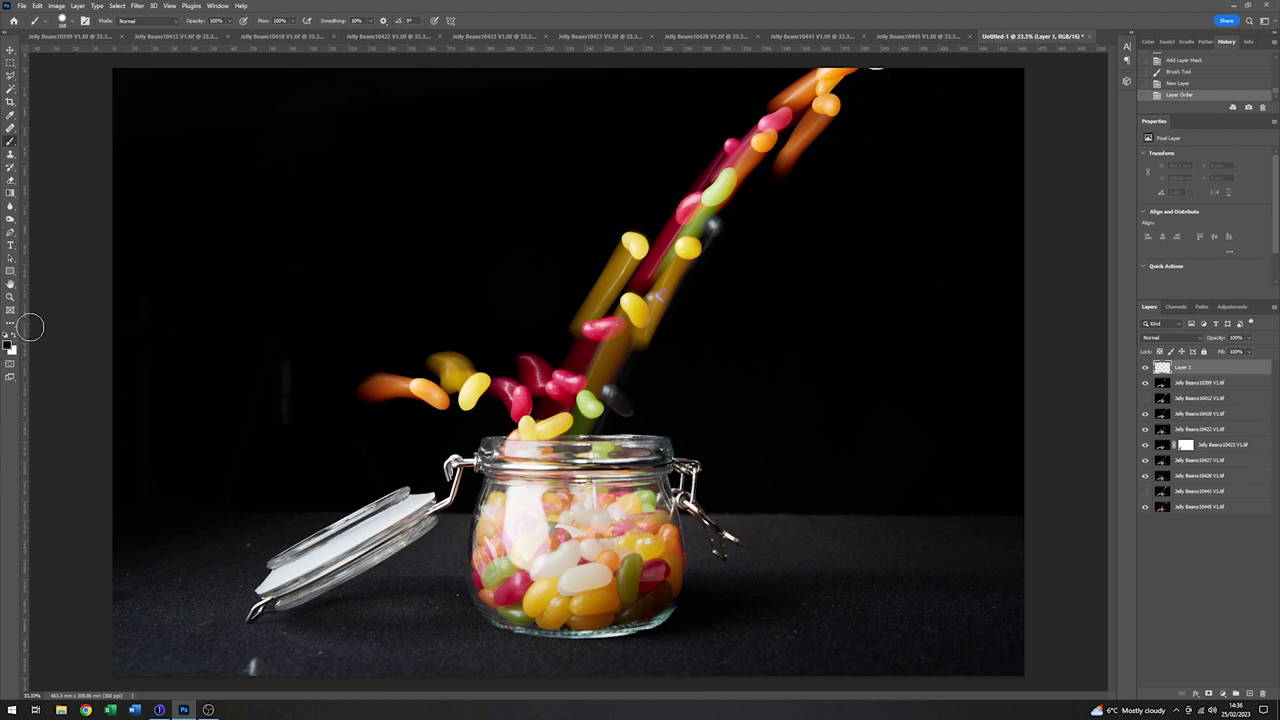
Enlarge the brush from 168 to 228 px and paint black over the dark left background on Layer 1
right_click(285, 305)
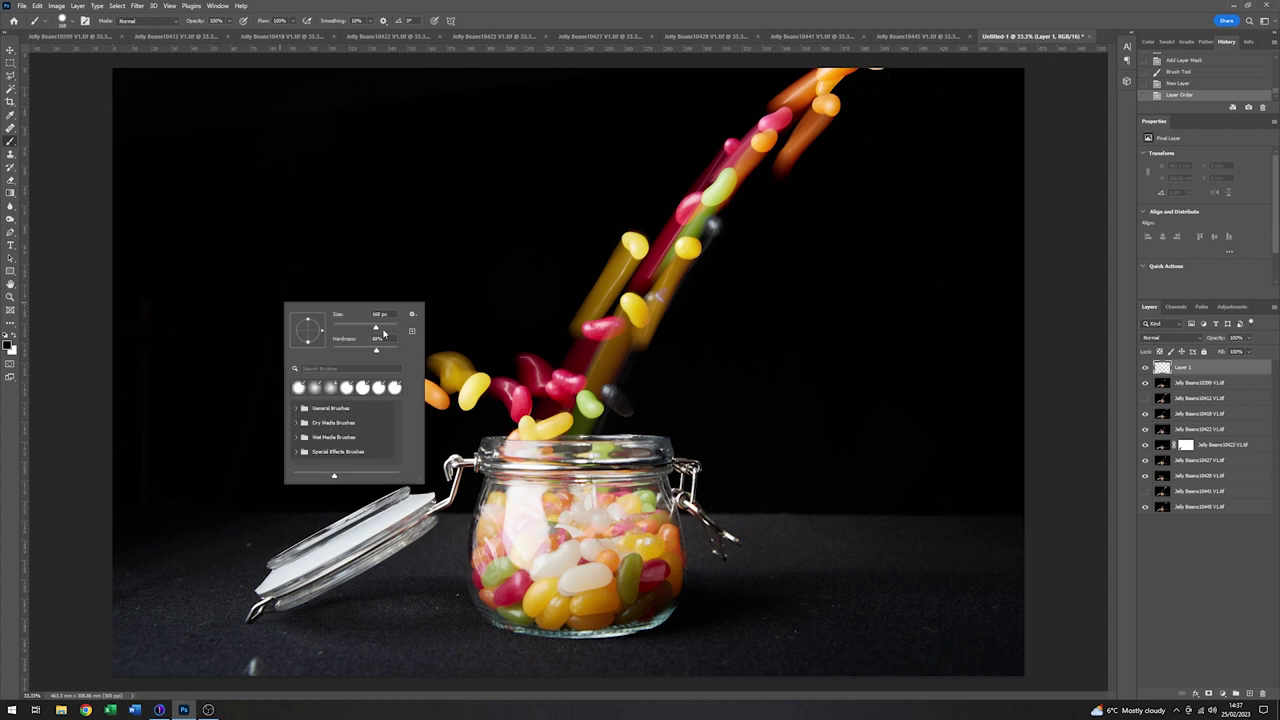
left_click_drag(376, 330, 331, 351)
left_click(211, 277)
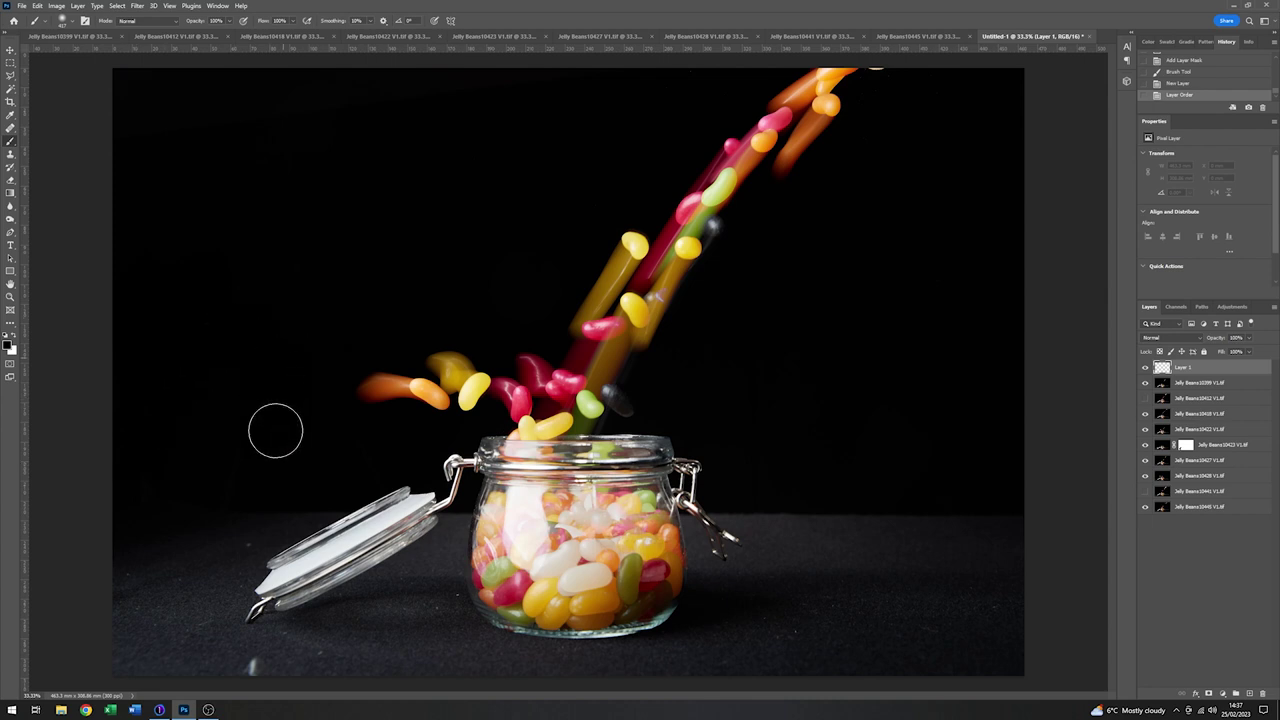
left_click_drag(240, 429, 291, 443)
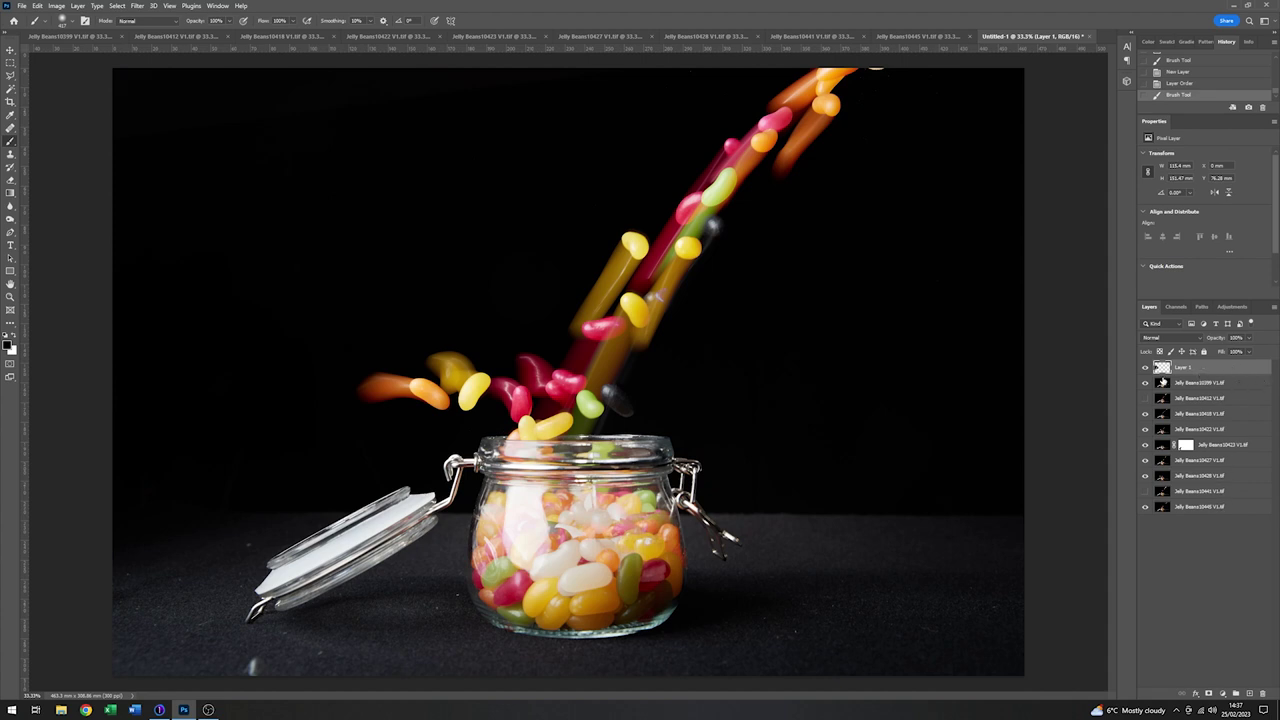
Choose the Clone Stamp tool and make Layer 1 the retouching target
left_click(1241, 476)
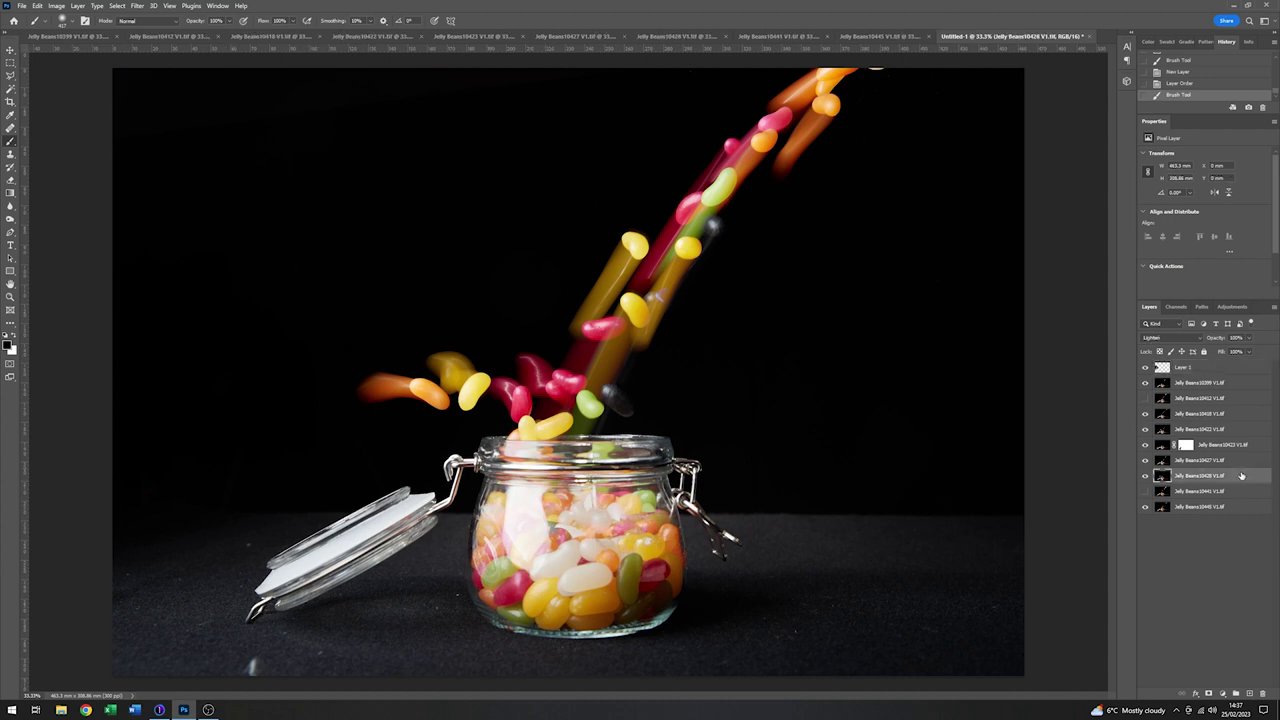
left_click(11, 156)
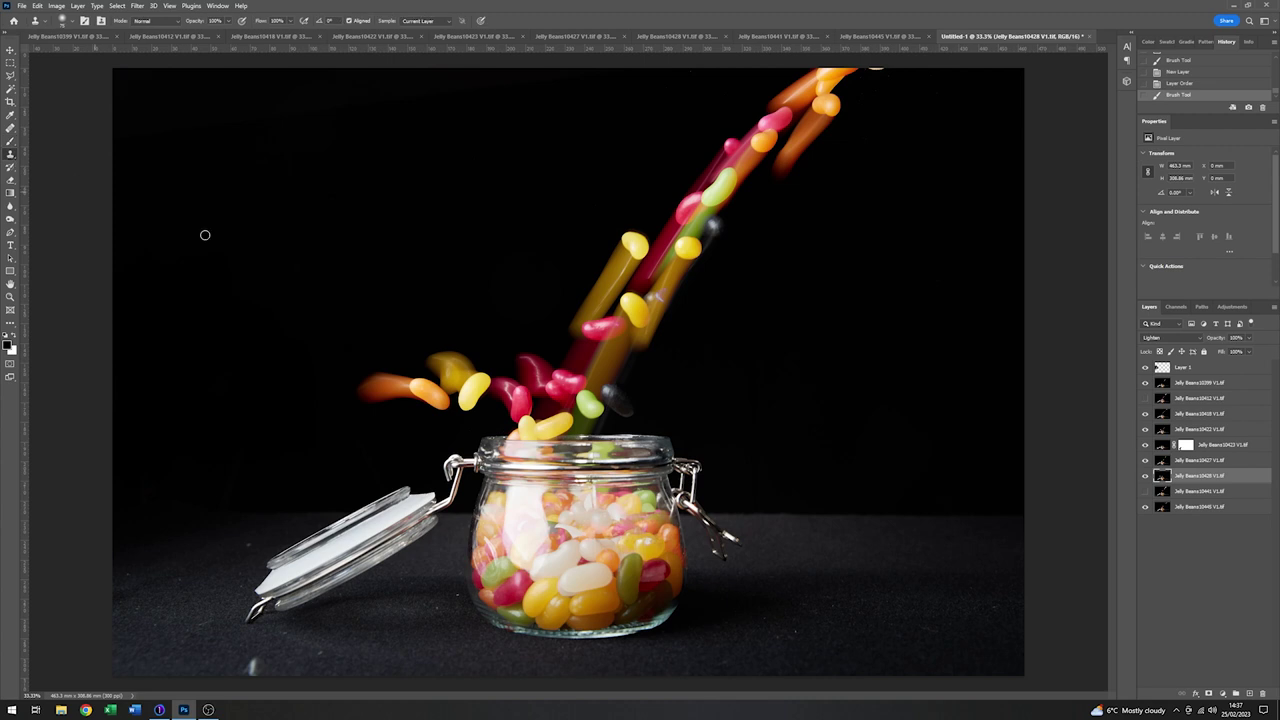
left_click(1230, 369)
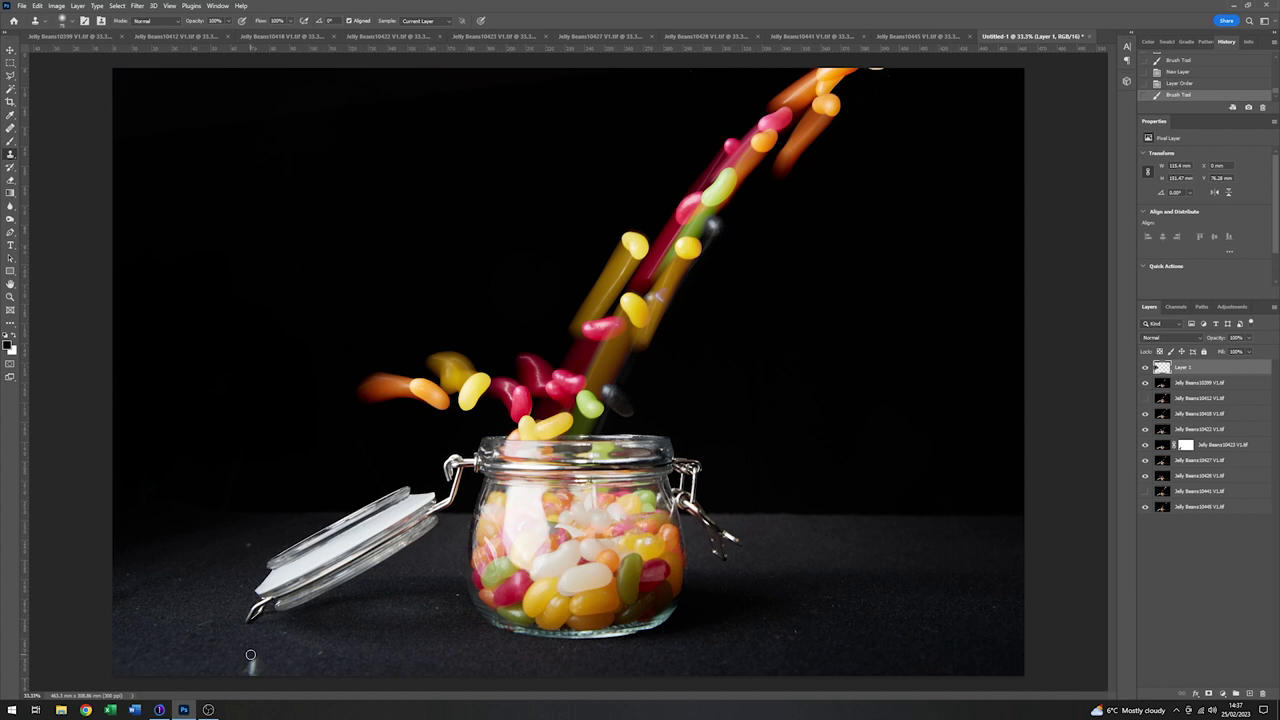
Stamp clean floor over the white specks around the lower-left floor
left_click_drag(250, 654, 241, 672)
left_click(321, 653)
left_click(249, 543)
left_click(436, 604)
left_click(795, 629)
mouse_move(457, 595)
left_mouse_down()
mouse_move(381, 686)
mouse_move(188, 630)
mouse_move(388, 682)
mouse_move(461, 668)
left_mouse_up()
Delete the Jelly Beans10412 and Jelly Beans10441 layers, leaving seven shots under Layer 1
left_click(1237, 399)
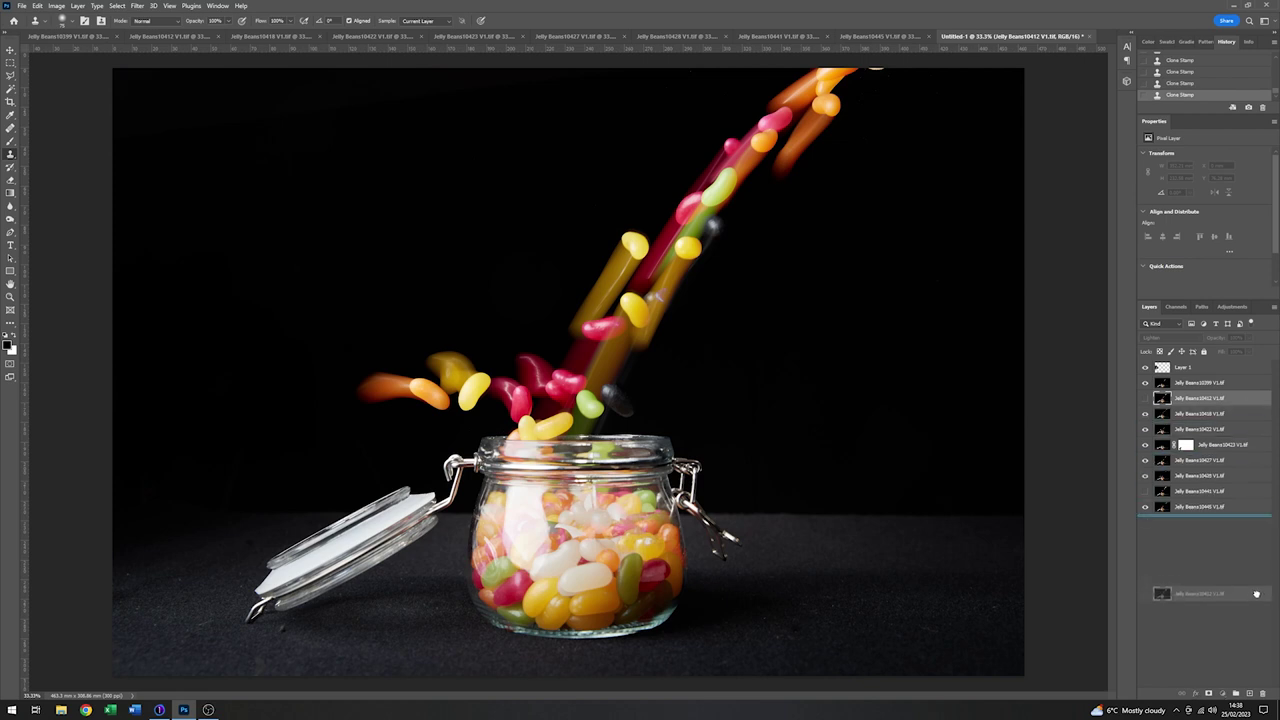
left_click(1265, 694)
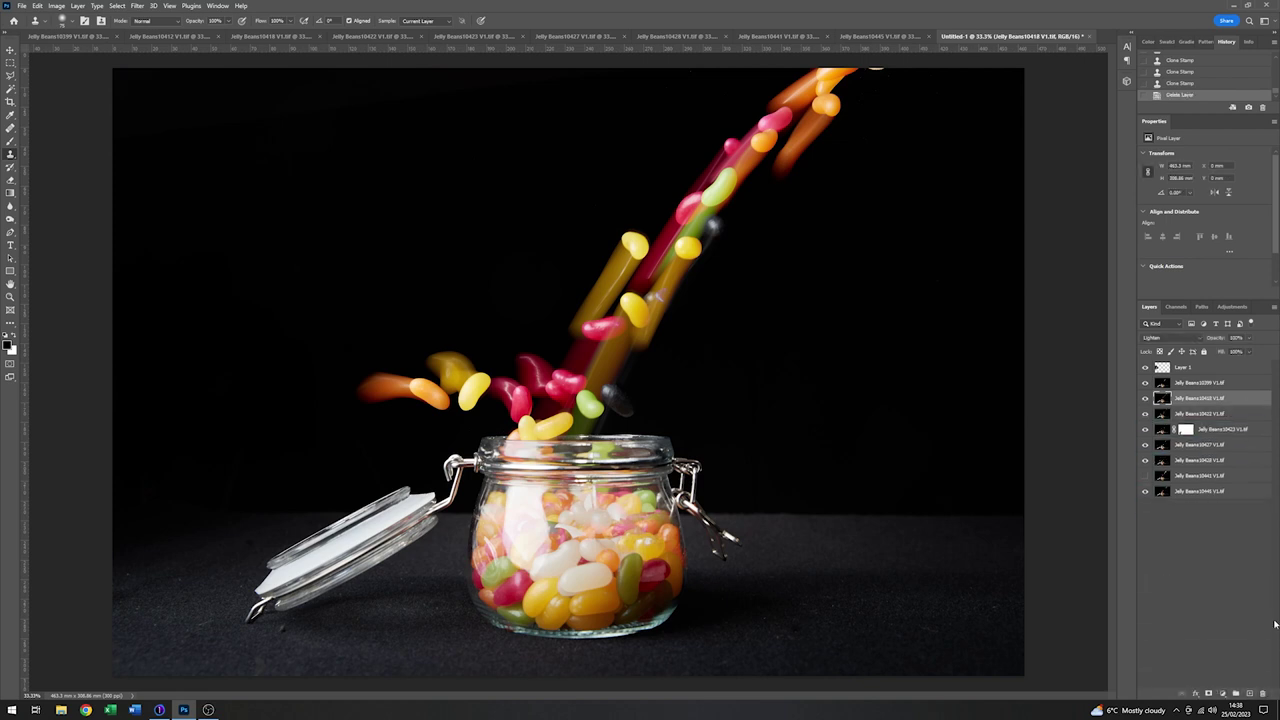
left_click_drag(1238, 480, 1263, 693)
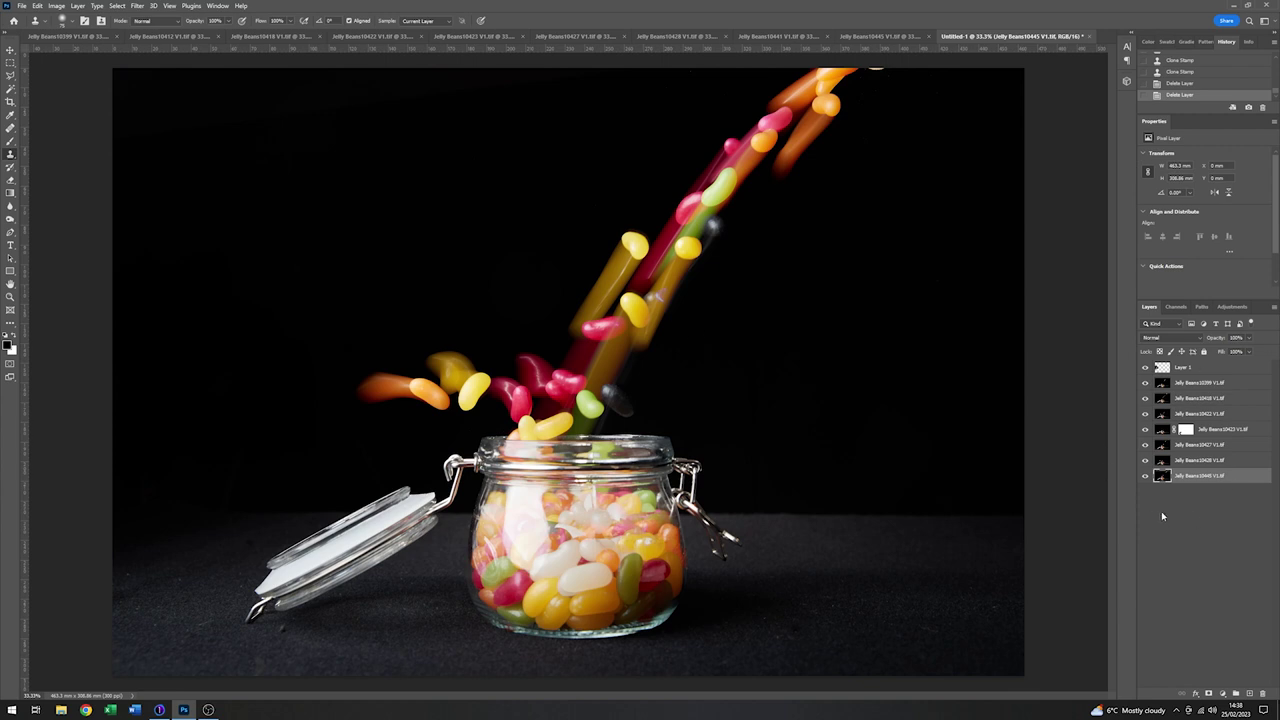
Crop to a 16:9 ratio, fit the frame around the jar and falling beans, and commit
left_click(10, 102)
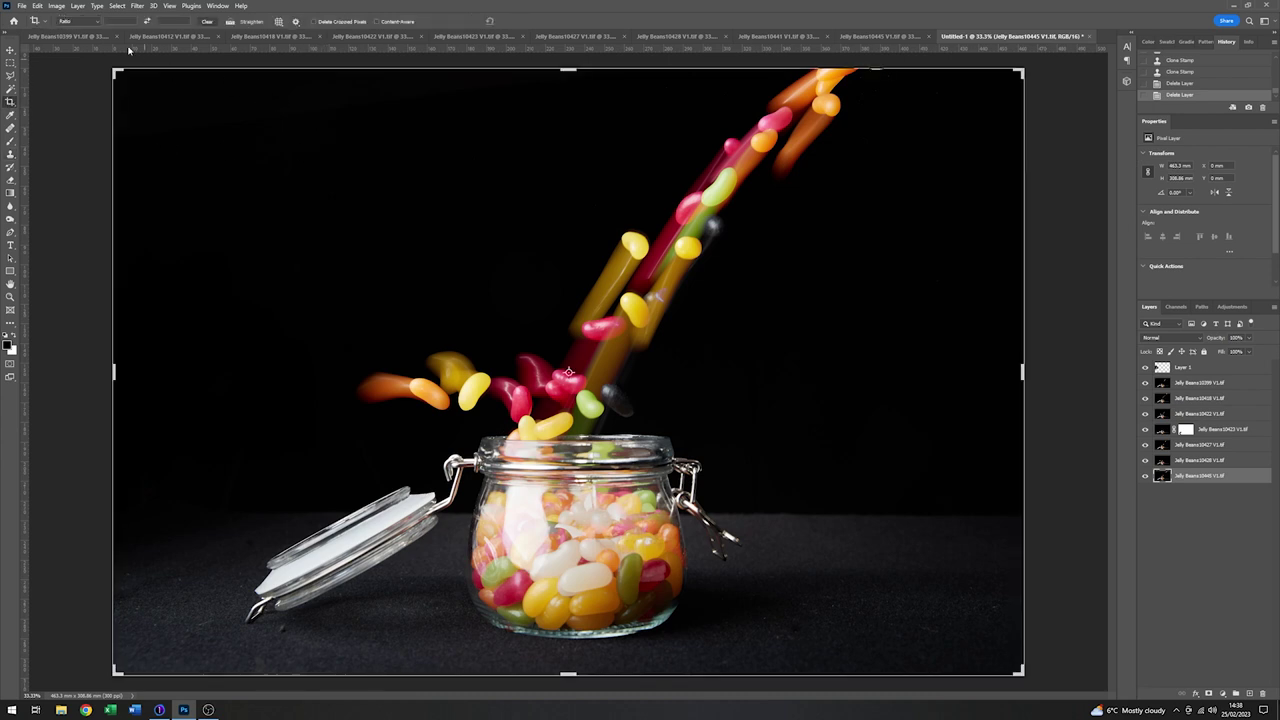
left_click(99, 22)
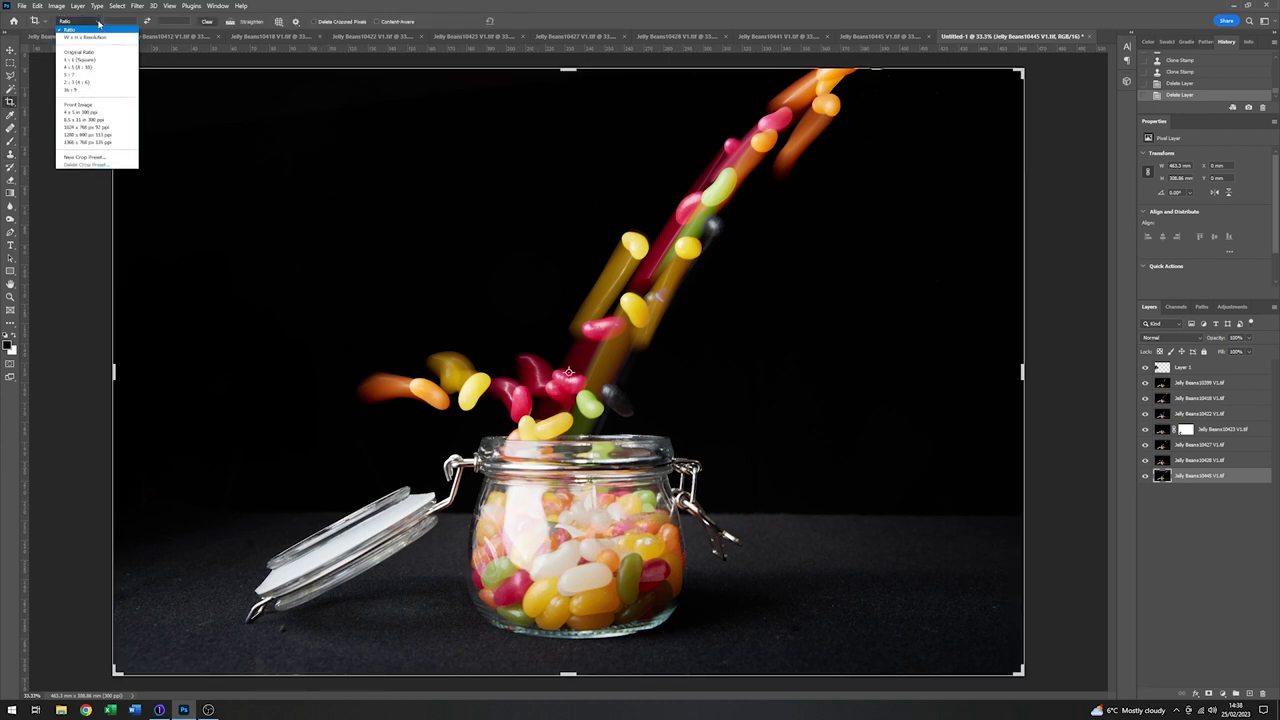
left_click(67, 90)
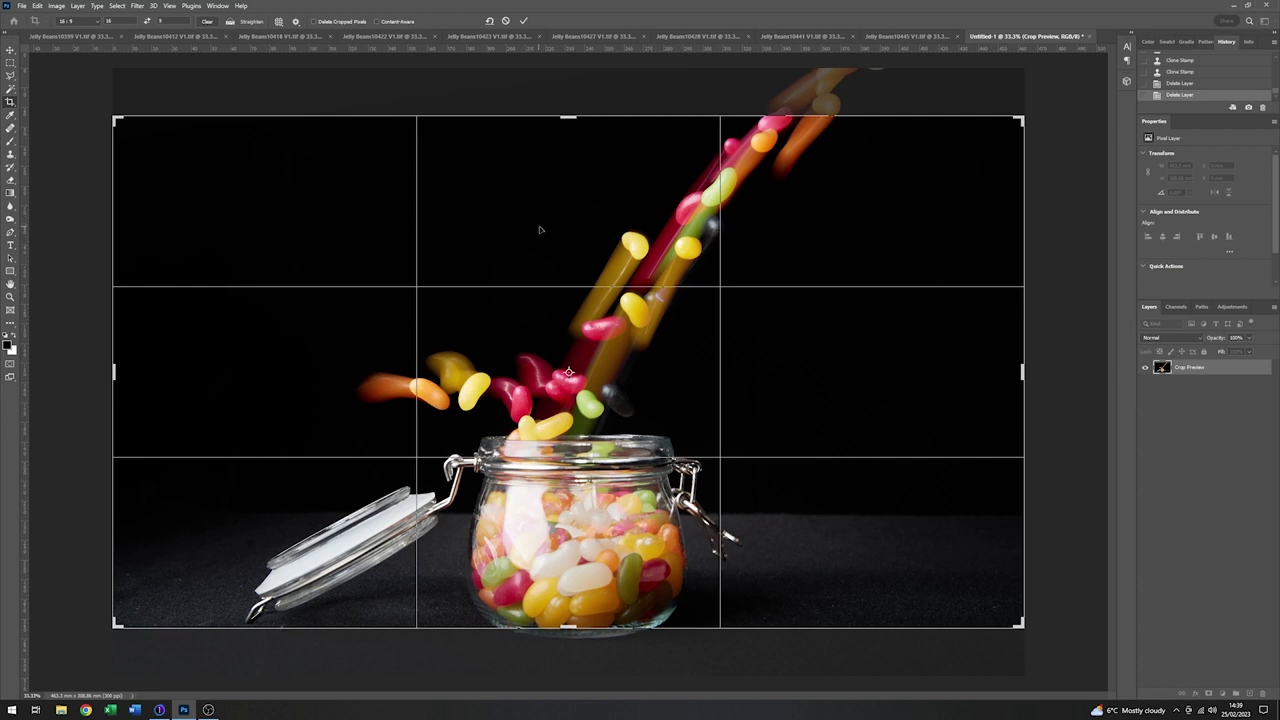
left_click_drag(539, 230, 538, 209)
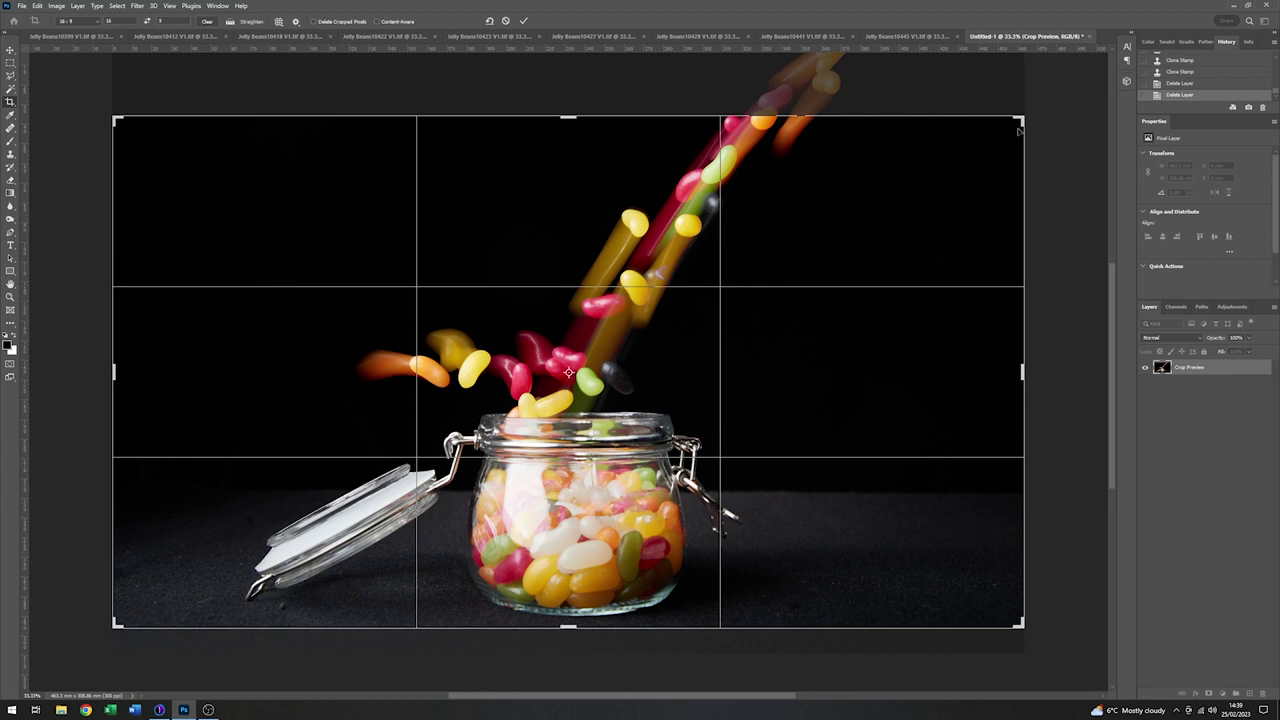
left_click_drag(1019, 119, 1000, 134)
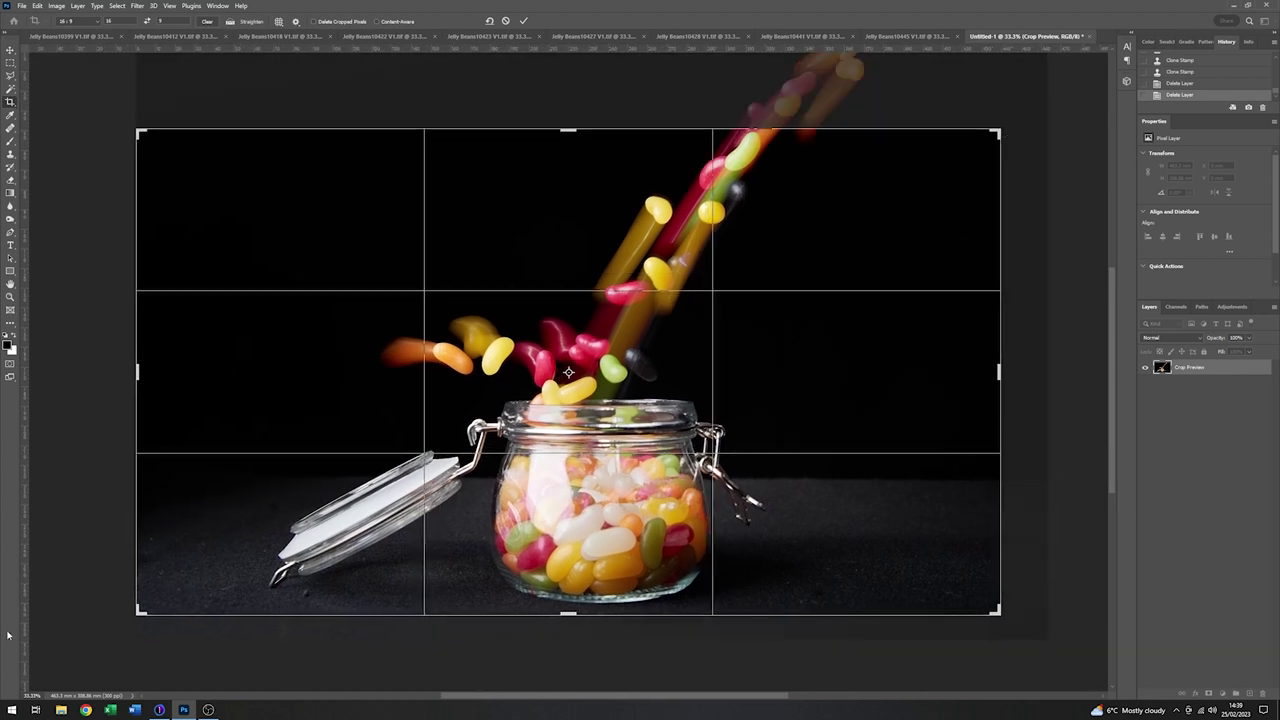
mouse_move(140, 612)
left_mouse_down()
mouse_move(151, 606)
mouse_move(141, 611)
left_mouse_up()
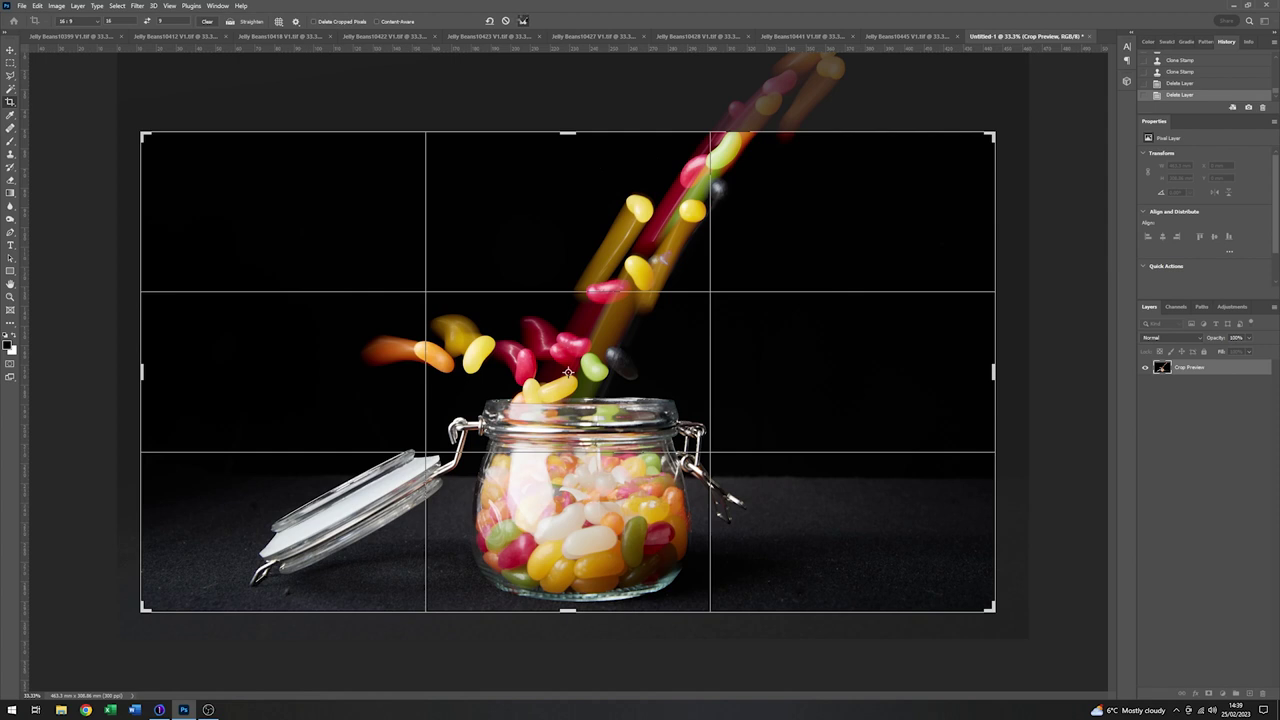
left_click(523, 21)
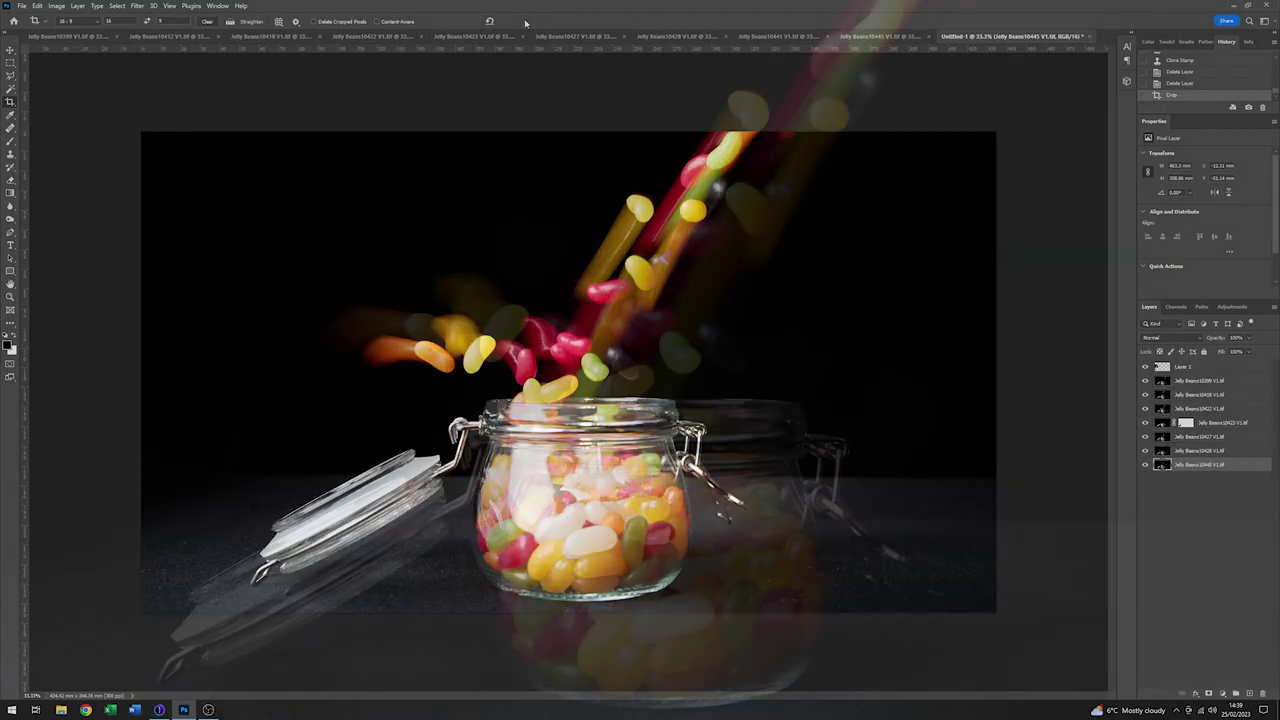